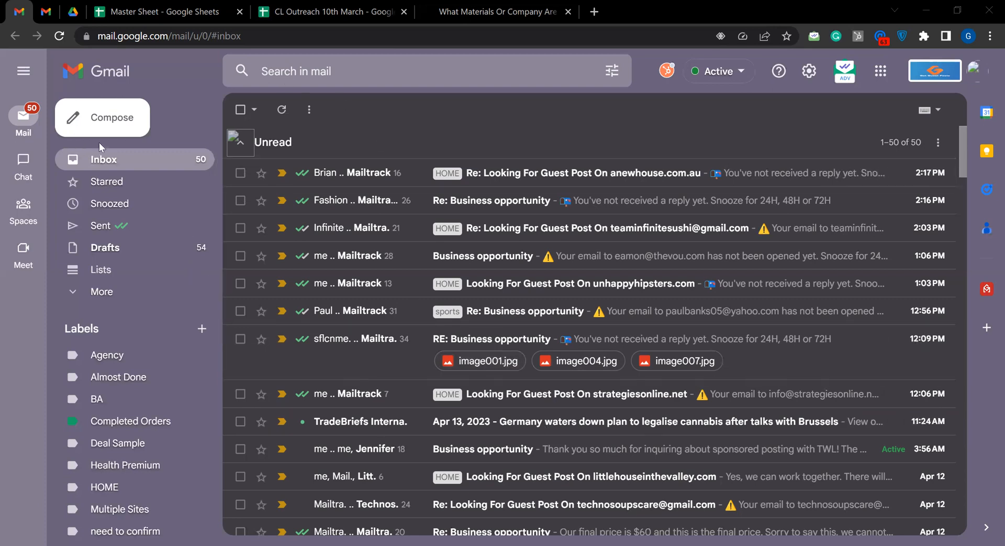
Reload the mailbox and look over the recipients, subject and body fields of a new message
left_click(207, 376)
key("F5")
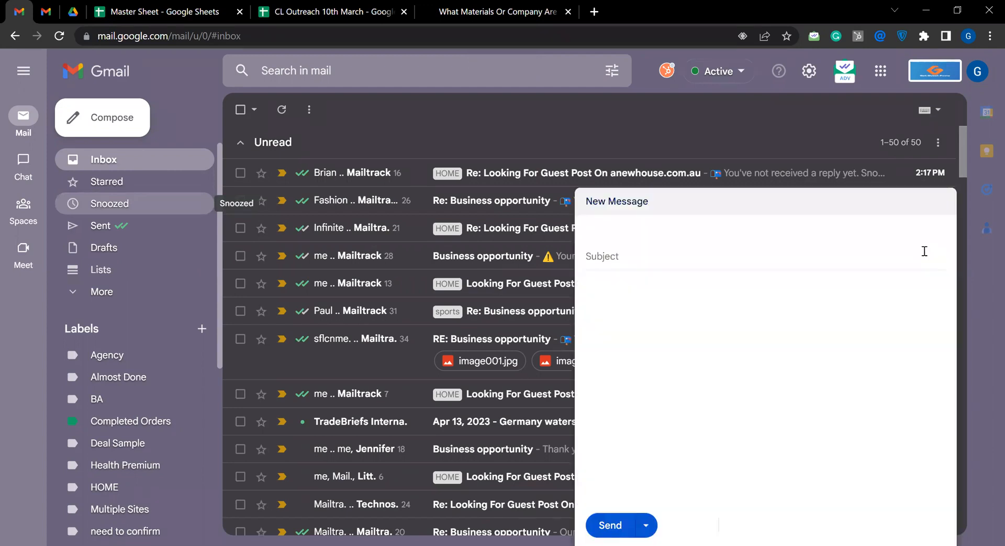
left_click(923, 254)
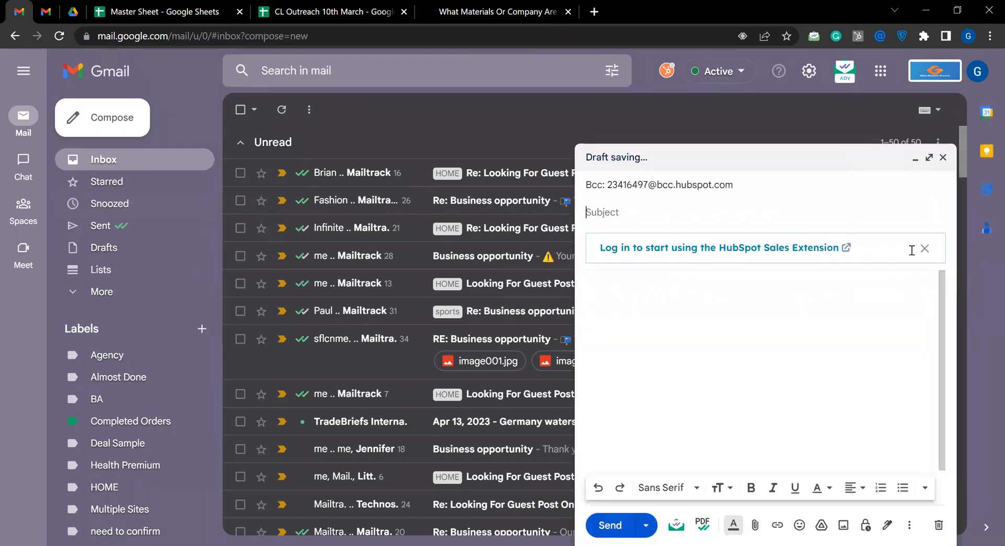
left_click(721, 228)
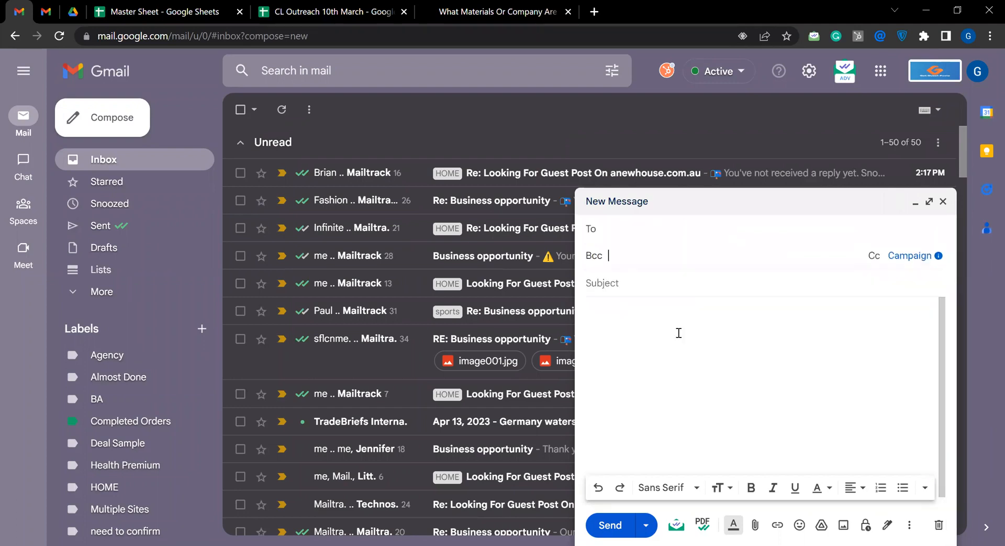
left_click(631, 330)
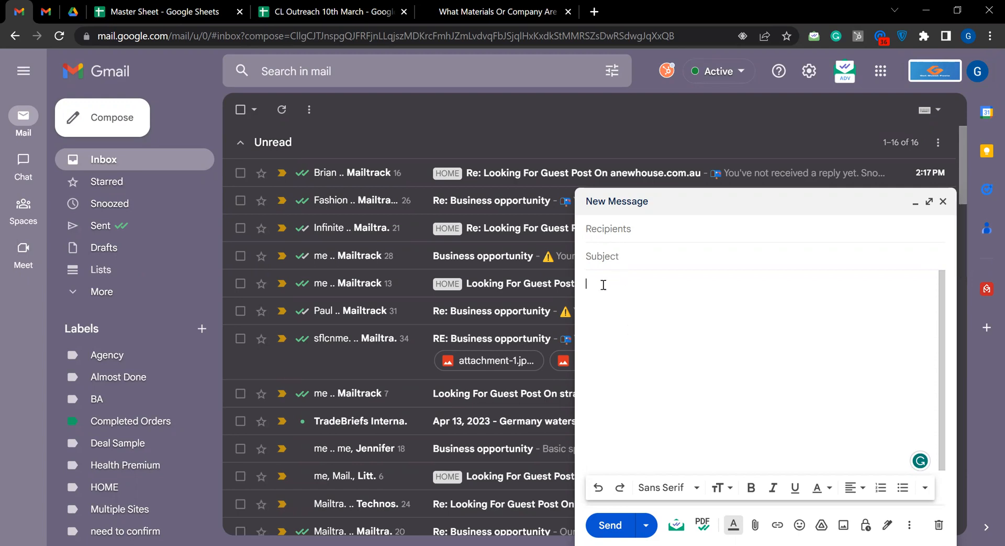
left_click(632, 240)
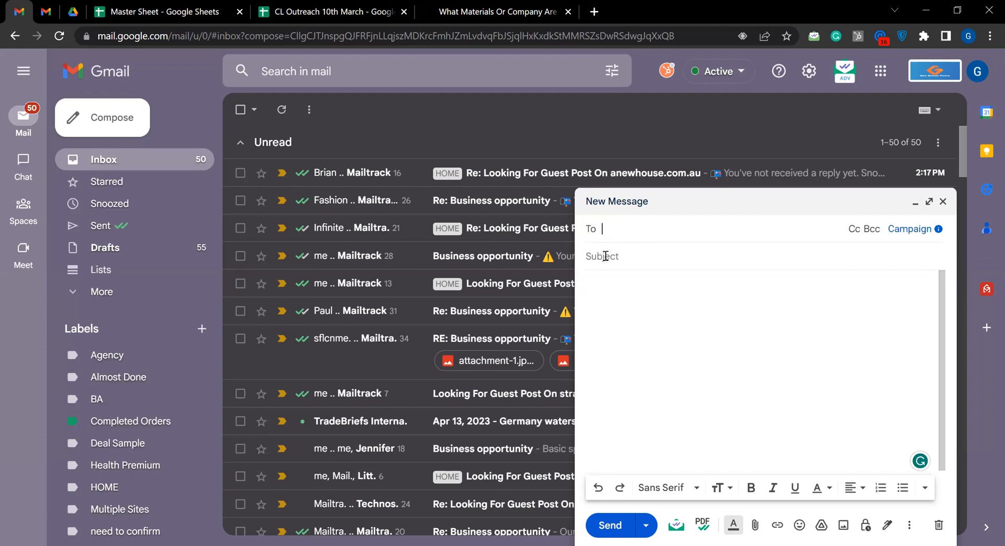
left_click(567, 143)
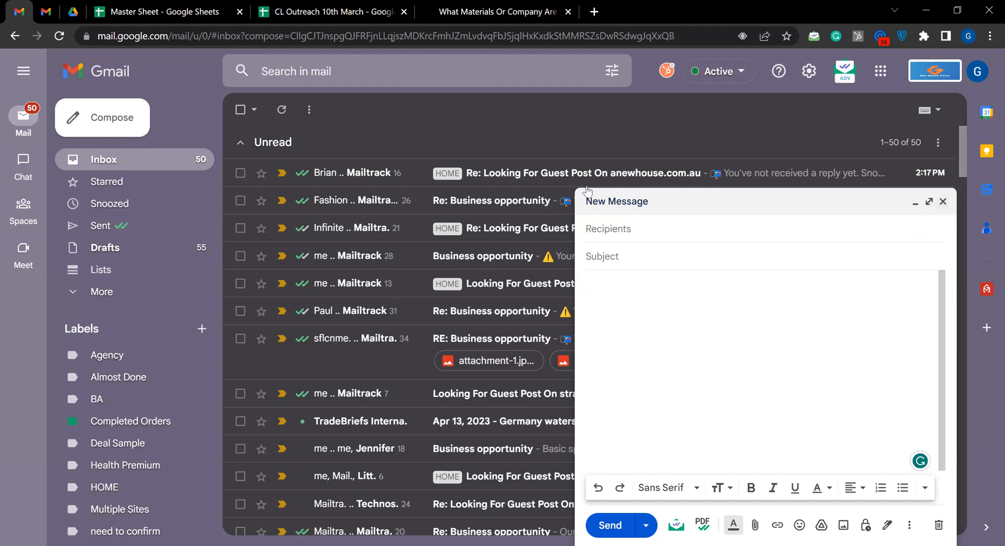
key("Escape")
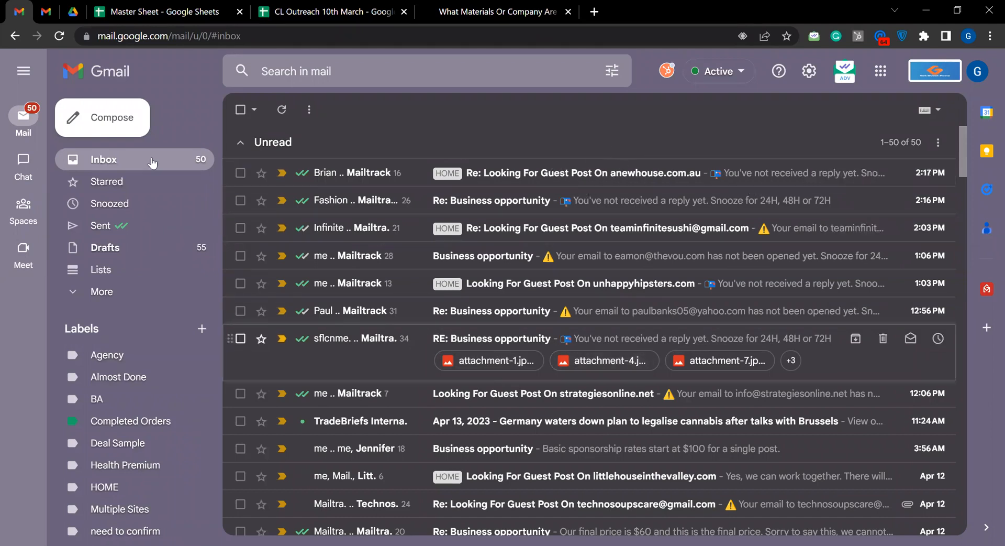
Start a new message and remove the automatically added HubSpot Bcc recipient
left_click(123, 124)
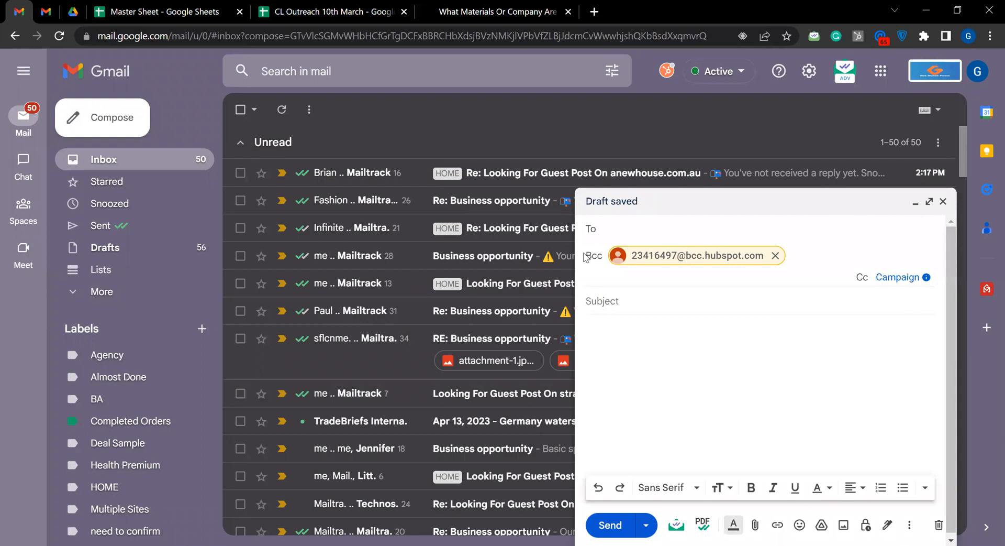
left_click(773, 256)
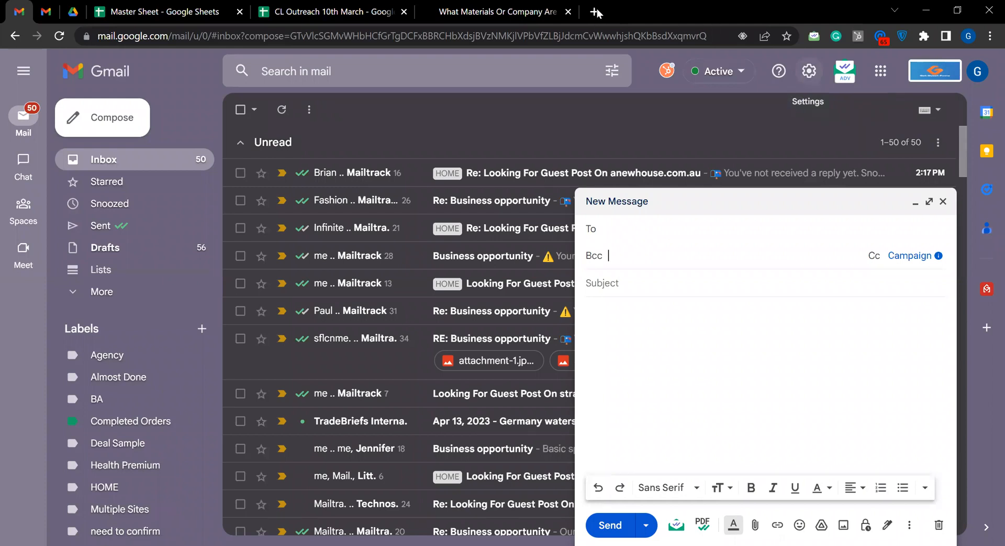
Search the web for "mail tracker" in a new browser tab
key("ctrl+t")
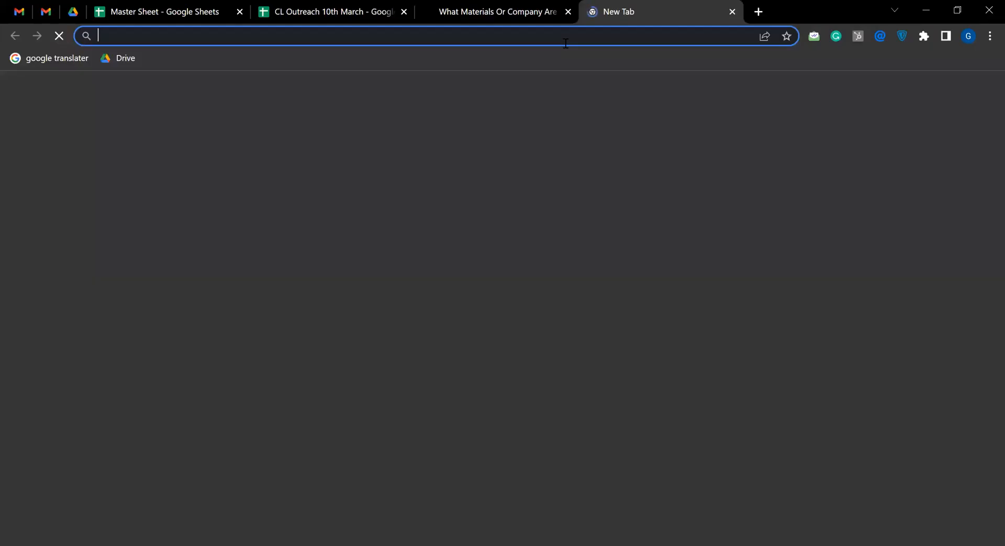
left_click(566, 43)
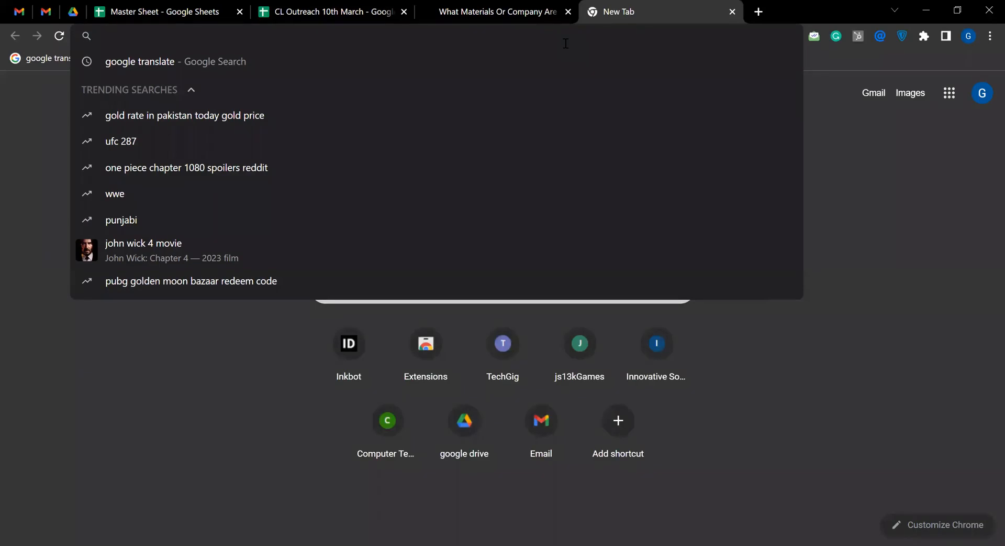
type("mail")
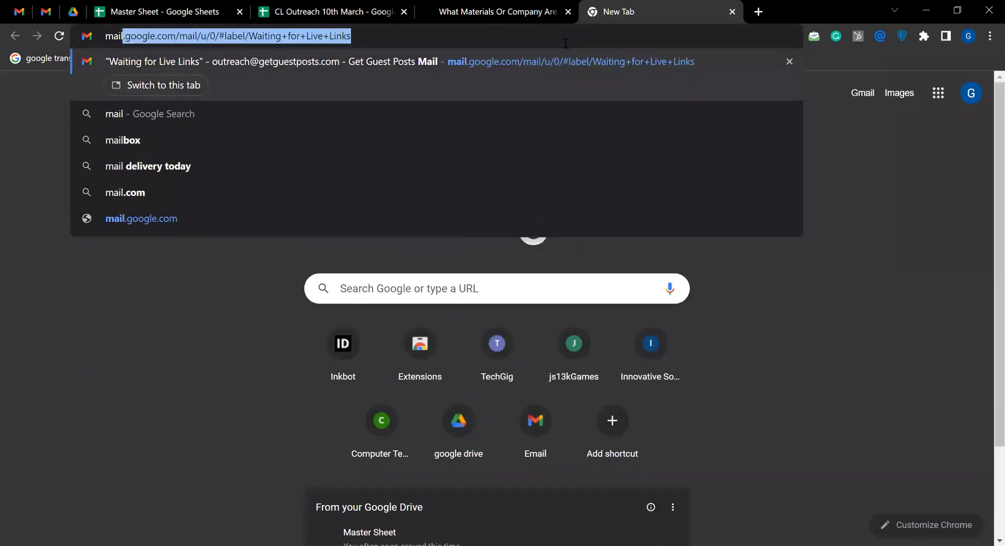
type(" tra")
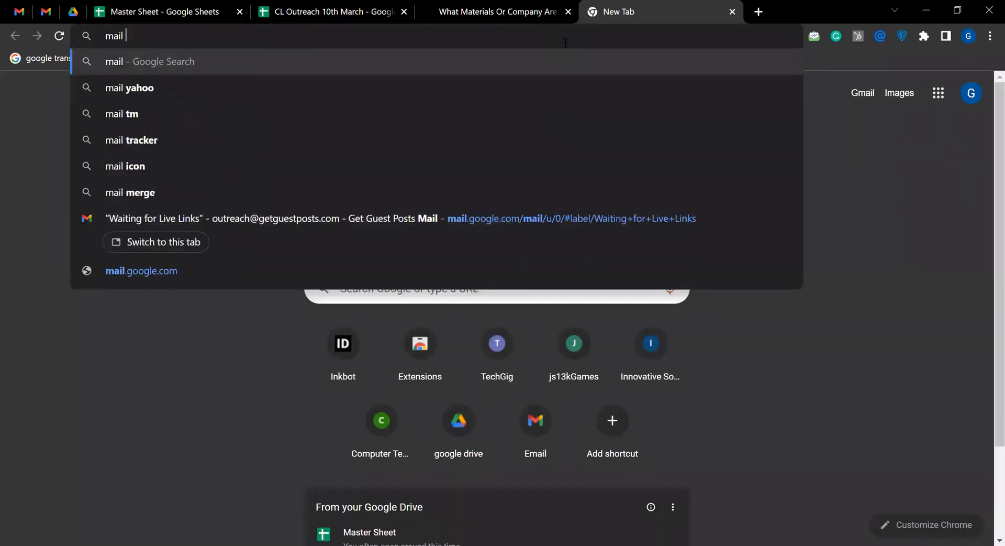
type("ck")
key("Down")
key("Return")
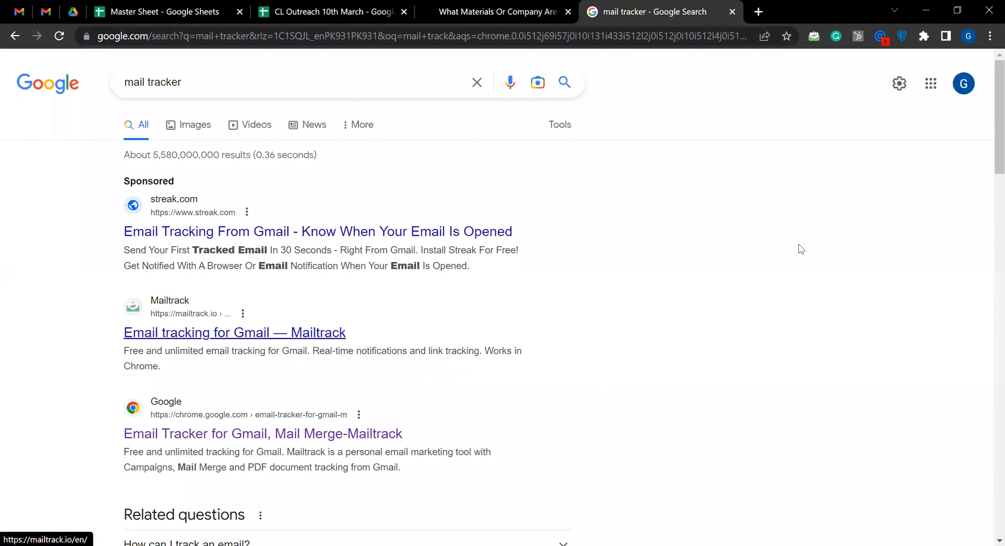
Open the Chrome Web Store listing for Email Tracker for Gmail, Mail Merge-Mailtrack, and return to the message draft
scroll(842, 258, "down", 1)
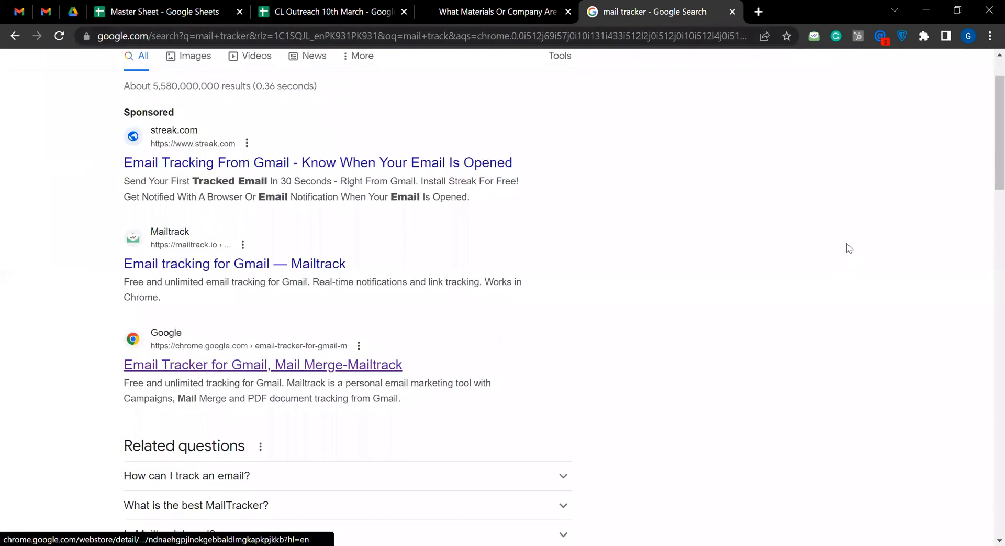
key("Return")
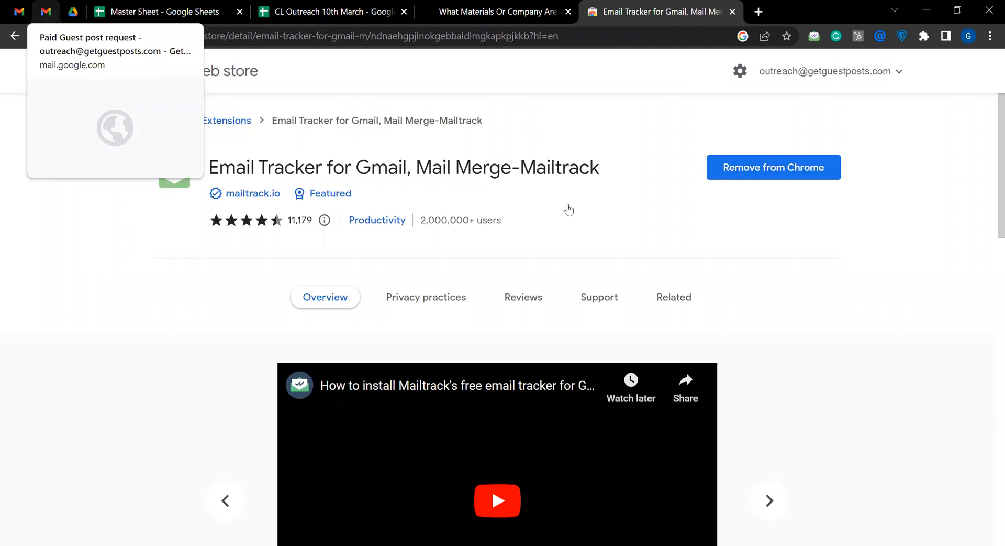
key("ctrl+2")
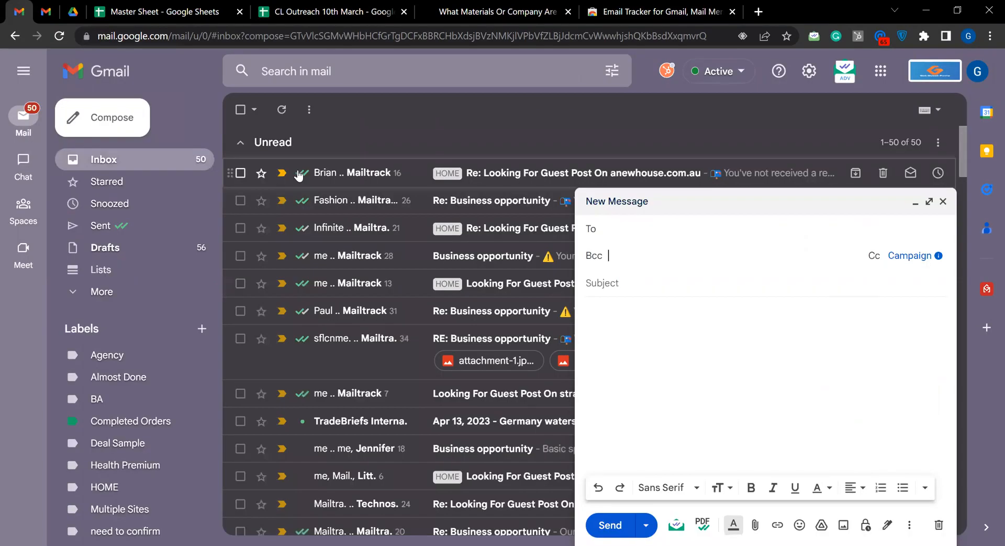
mouse_move(298, 175)
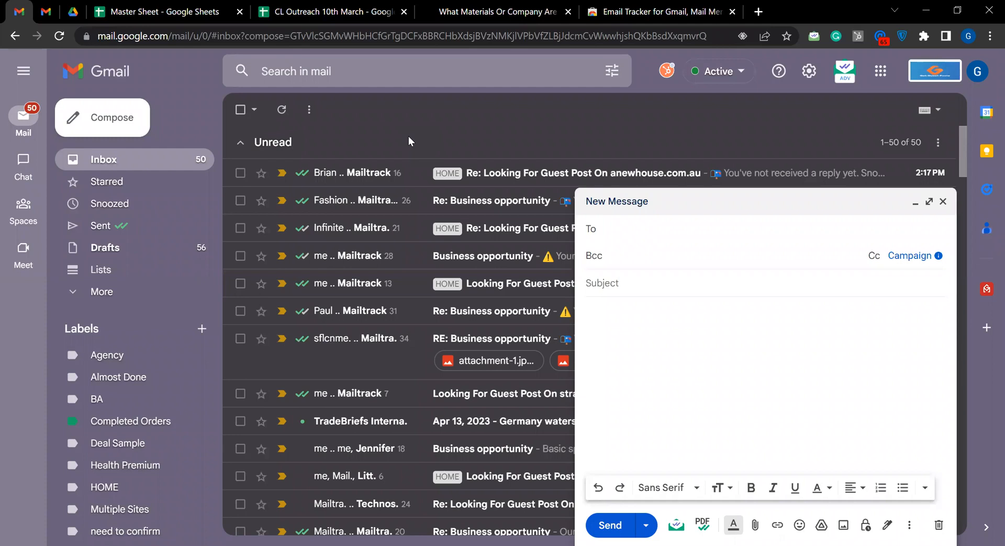
Give the draft the subject "looking foe a guest post on timebusinessnews.com"
left_click(611, 280)
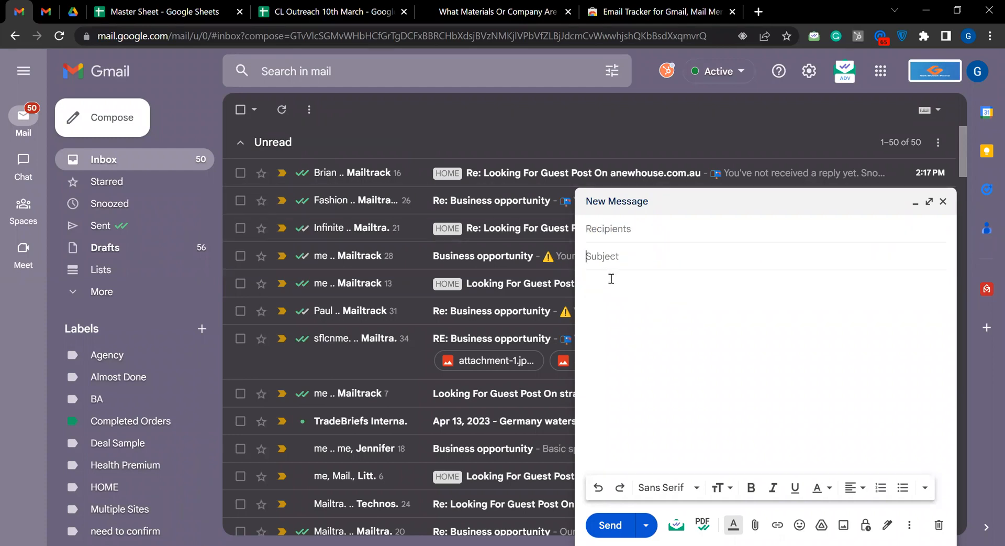
type("looking foe a guets")
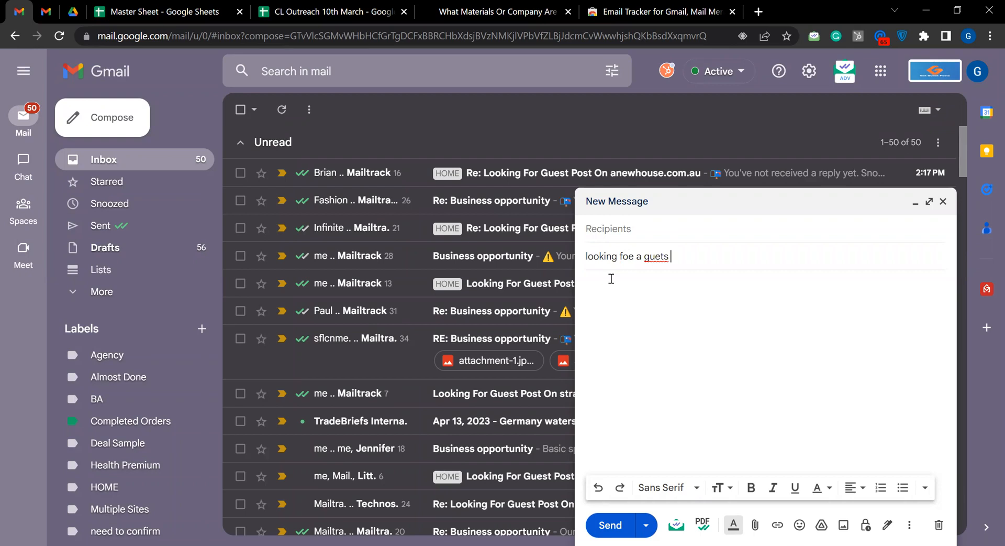
key("BackSpace")
type("post on tim")
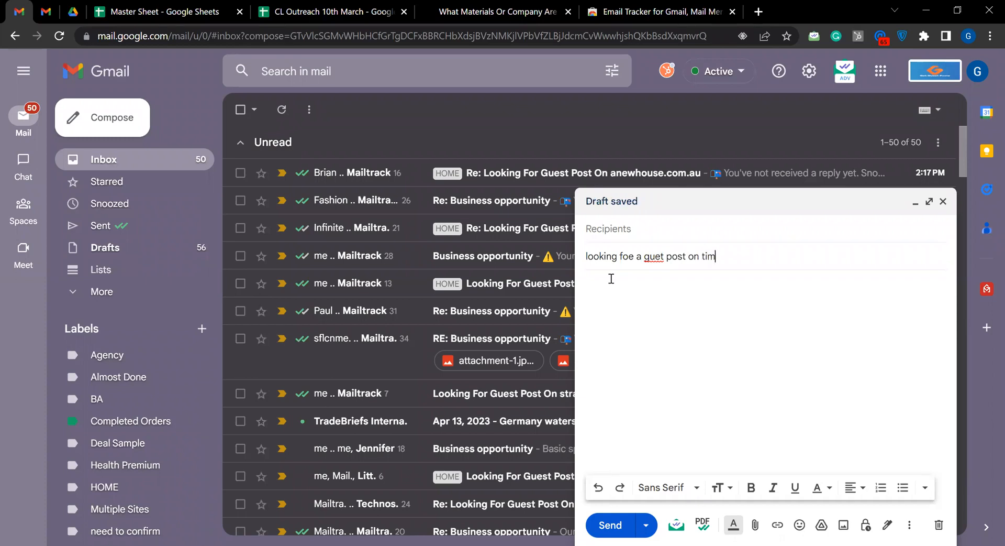
type("ebusinessnews.com")
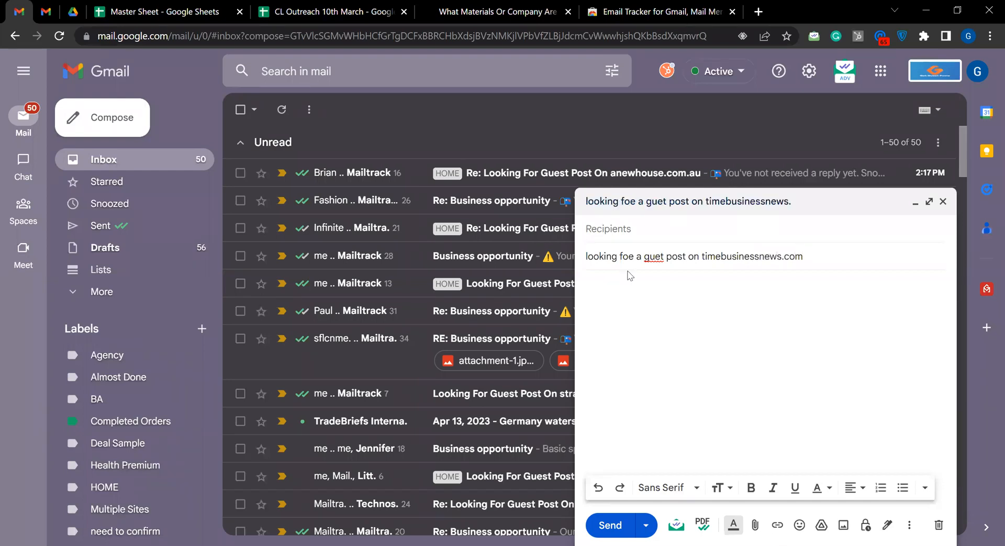
left_click(657, 256)
type("s")
Highlight the website name in the subject line and cut the whole subject text
left_click_drag(809, 256, 704, 255)
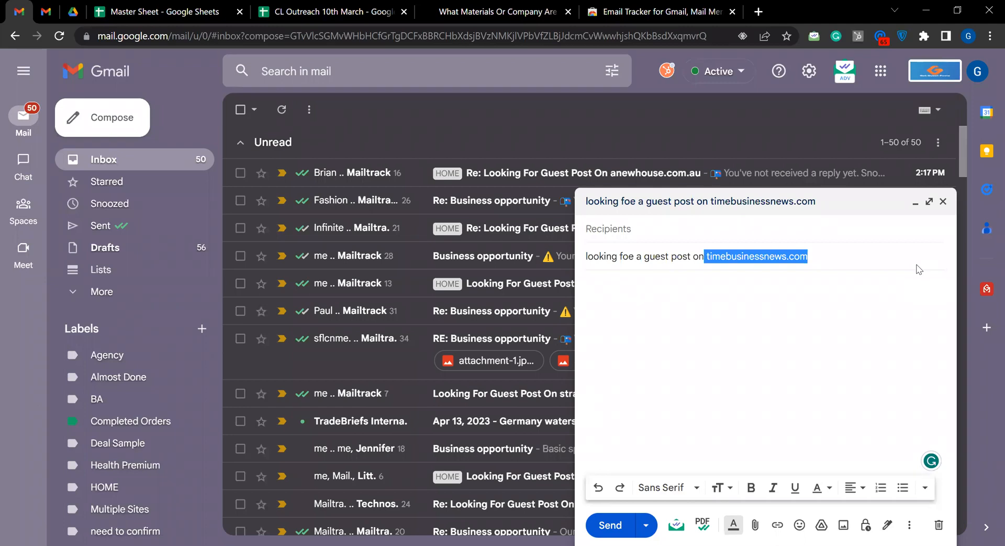
left_click(704, 256)
triple_click(704, 256)
key("ctrl+x")
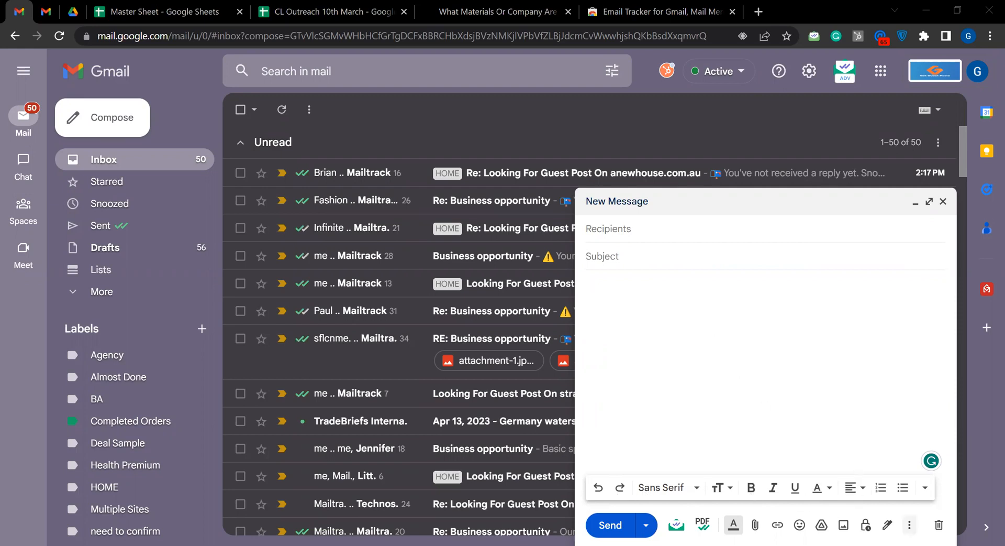
Insert the saved template "Looking For Guest Post On {{Website}}" into the draft
left_click(910, 524)
mouse_move(839, 375)
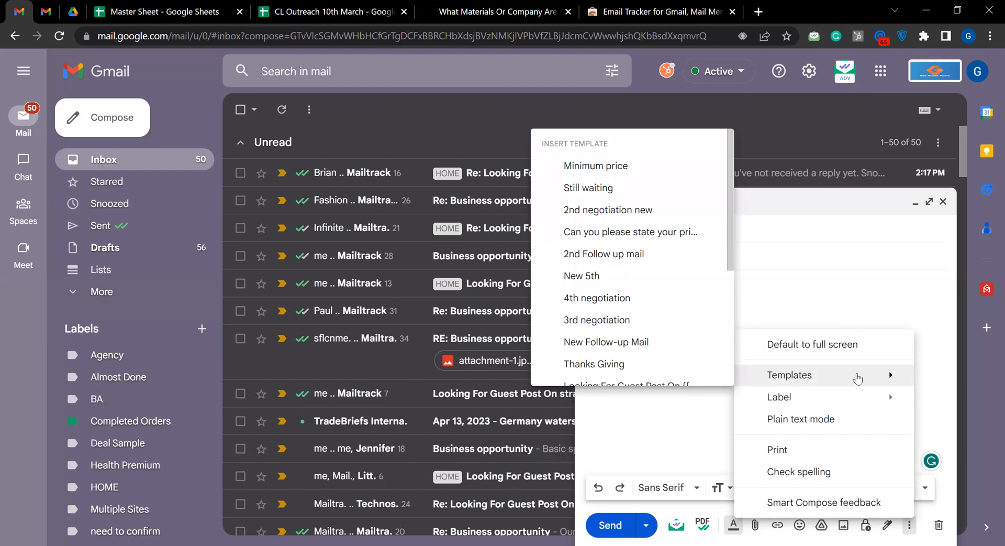
scroll(654, 290, "down", 3)
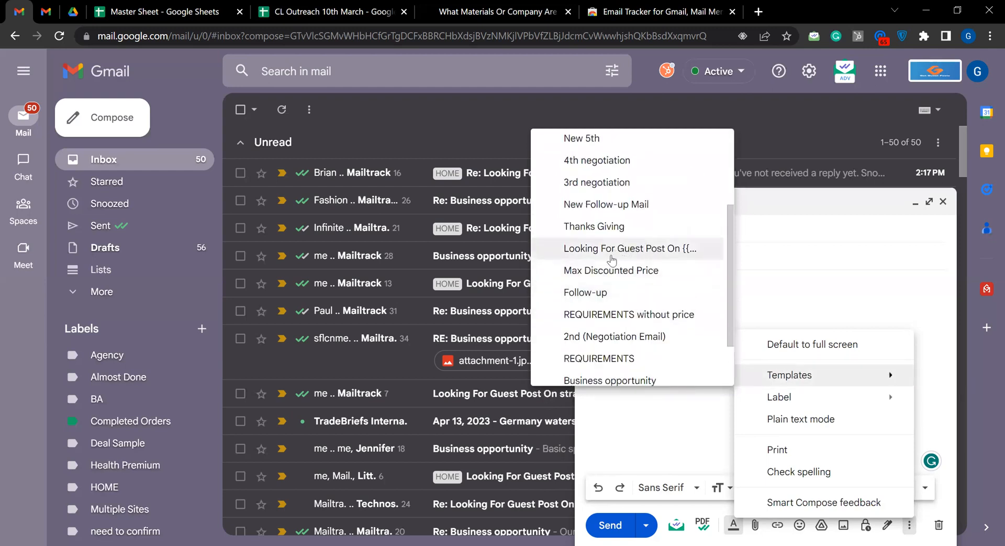
left_click(637, 250)
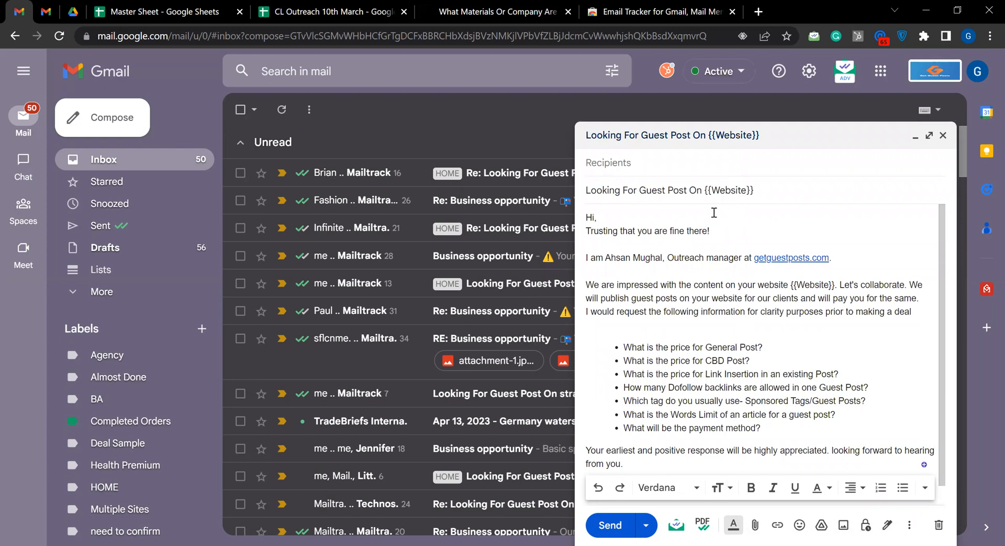
Highlight the {{Website}} placeholder in the subject line and in the message body to review where the site name goes
left_click_drag(754, 189, 702, 190)
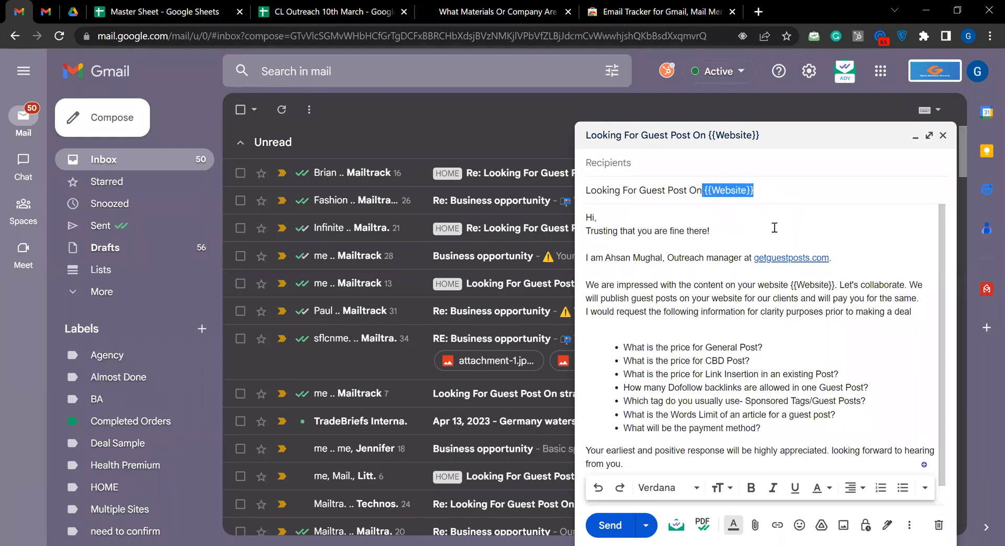
left_click(713, 231)
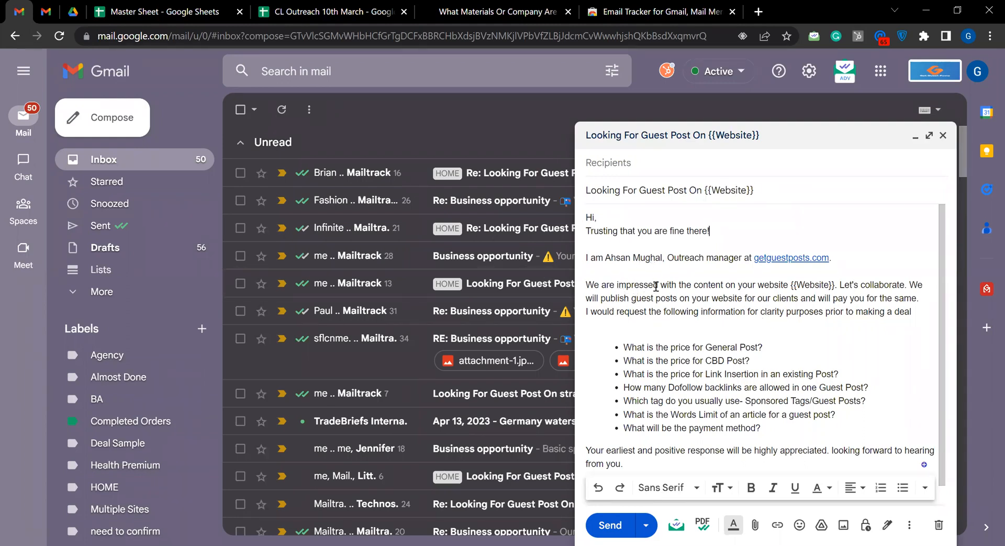
double_click(792, 285)
key("shift+Right")
key("shift+Right")
key("shift+Right")
key("shift+Right")
key("shift+Right")
key("shift+Right")
key("shift+Right")
key("shift+Right")
key("shift+Right")
key("shift+Right")
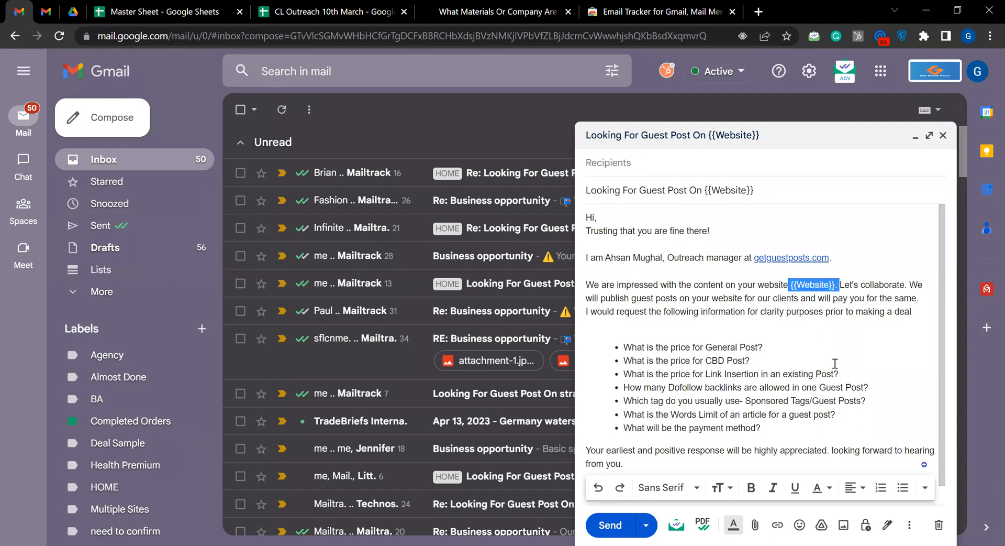
left_click(847, 349)
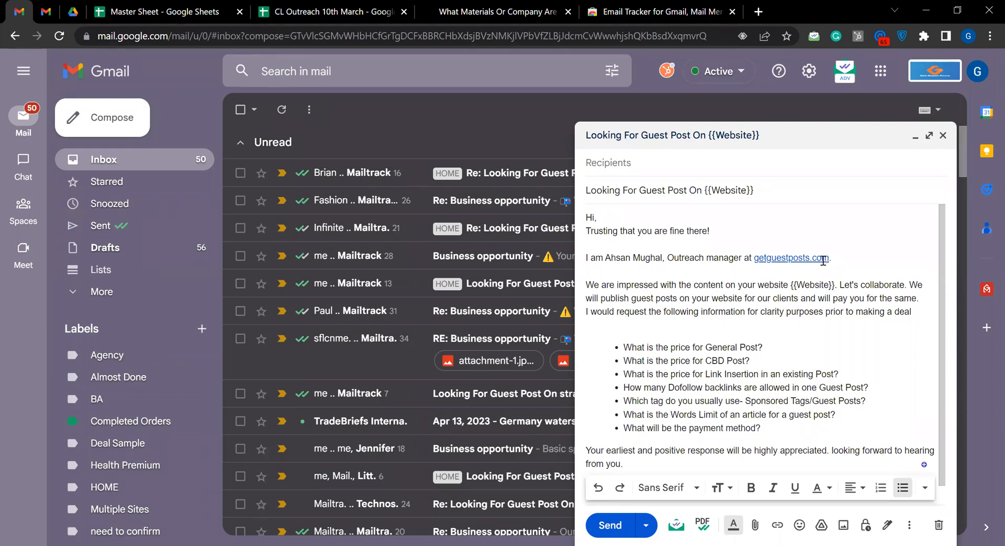
Highlight the getguestposts.com link in the introduction and the words "CBD Post" in the second bulleted question
left_click_drag(829, 257, 754, 257)
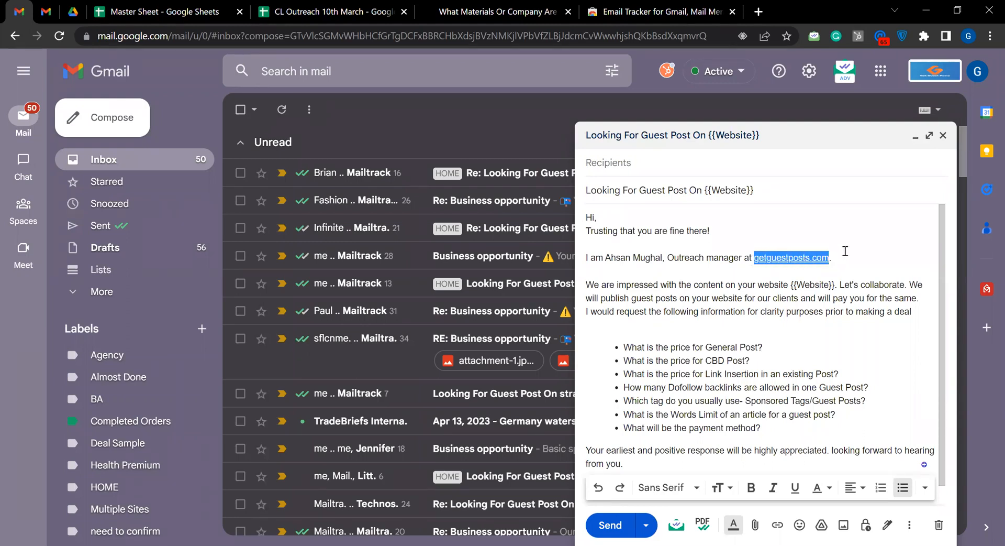
left_click(829, 346)
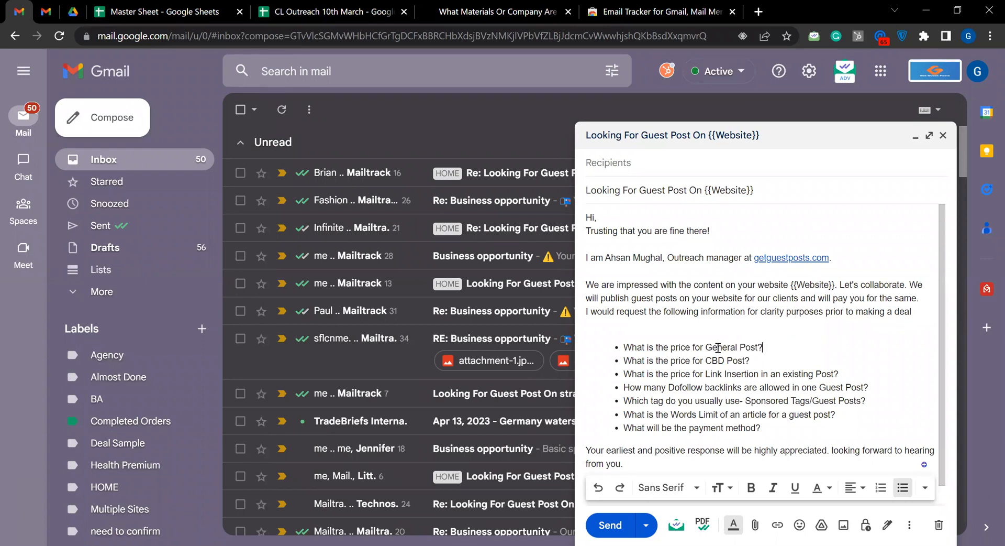
scroll(703, 341, "down", 1)
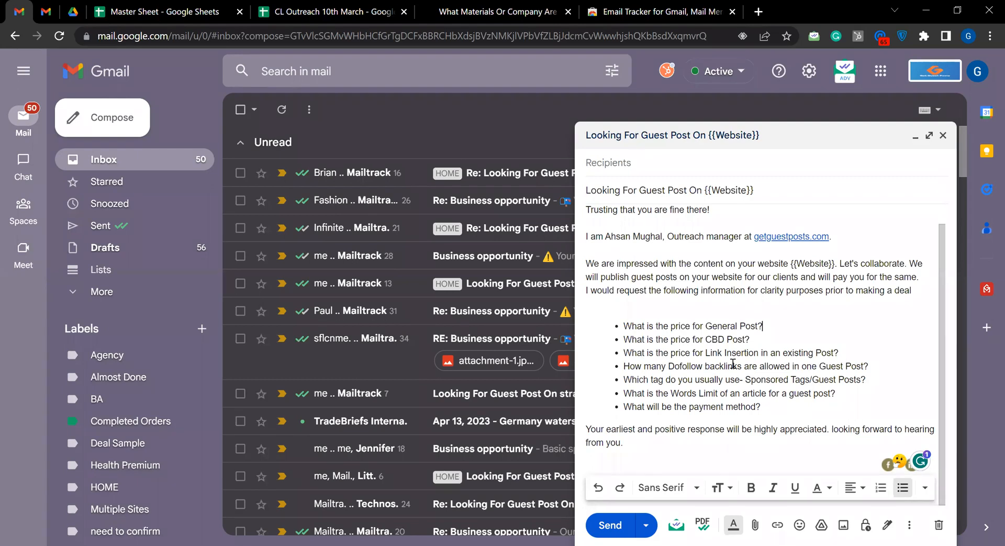
left_click(909, 326)
key("Down")
key("Left")
key("ctrl+shift+Left")
key("ctrl+shift+Left")
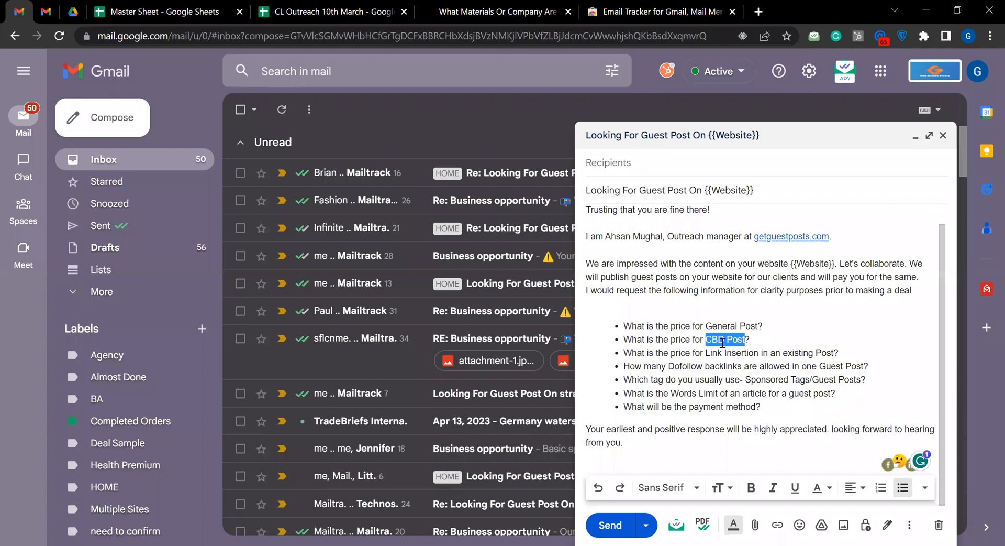
Search the web for "news daily articles" and open the newsdailyarticles.com site from the results
left_click(768, 348)
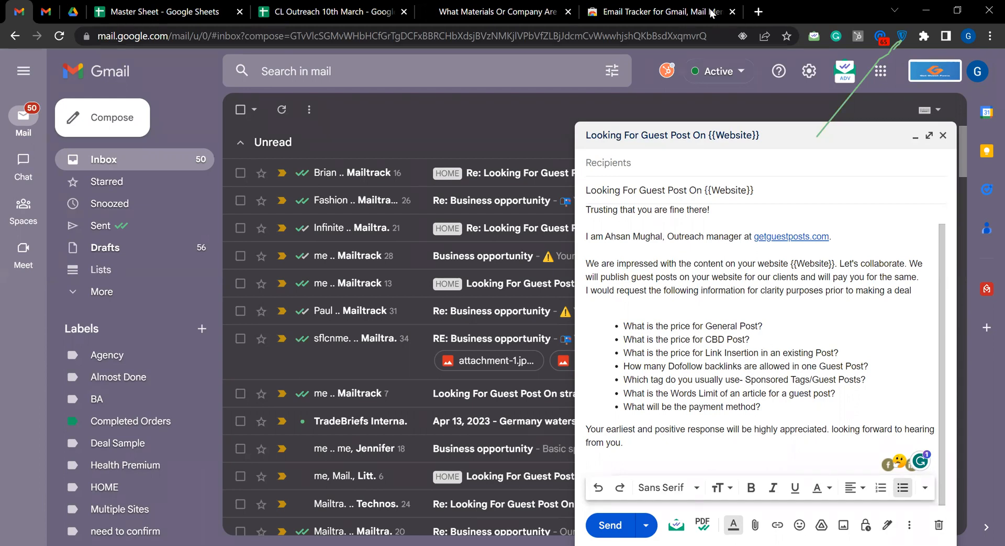
left_click(655, 12)
left_click(553, 30)
type("n")
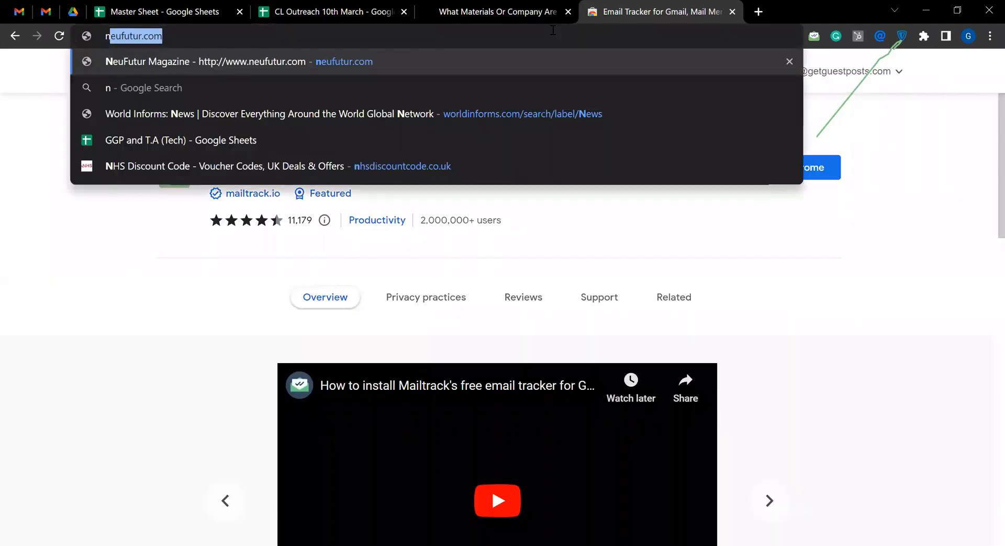
type("ewsadaily")
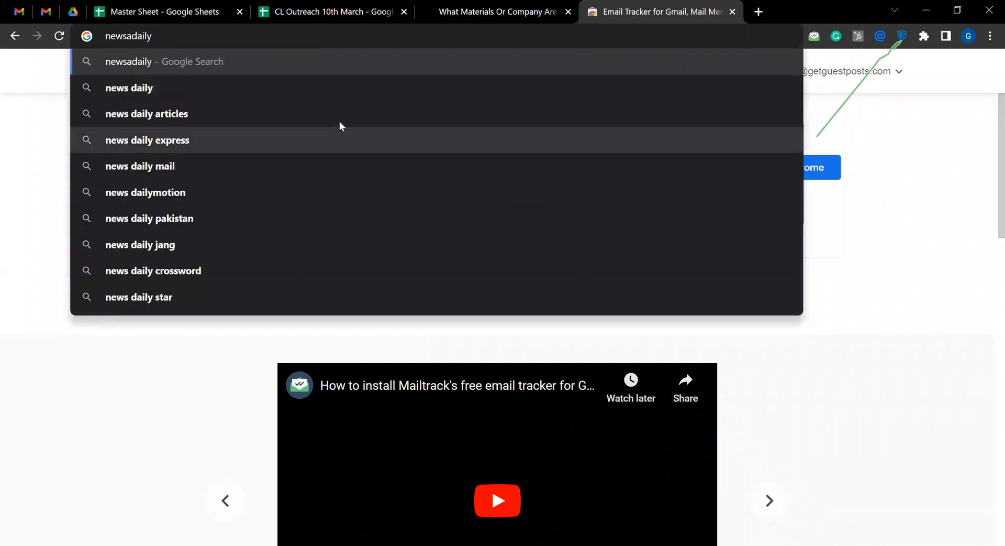
left_click(205, 119)
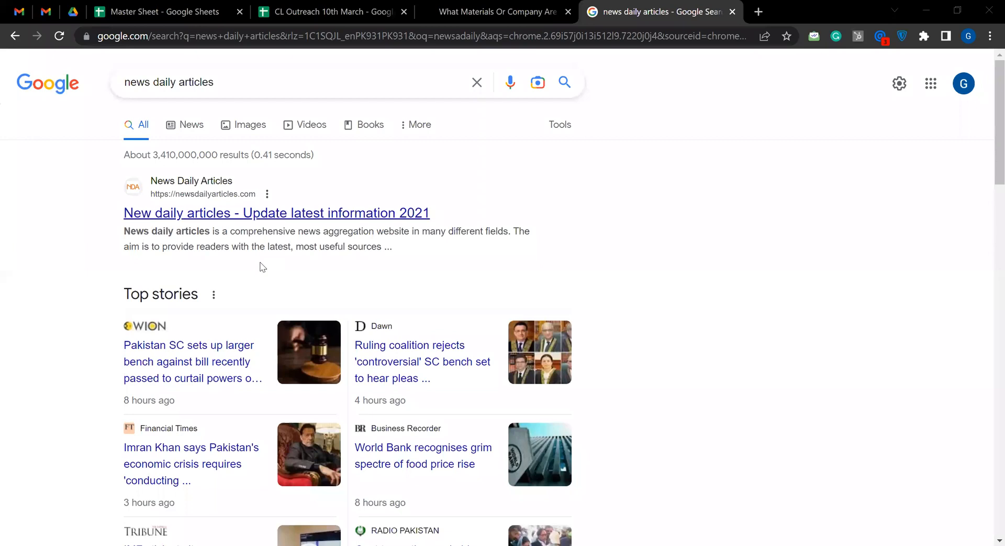
left_click(426, 347)
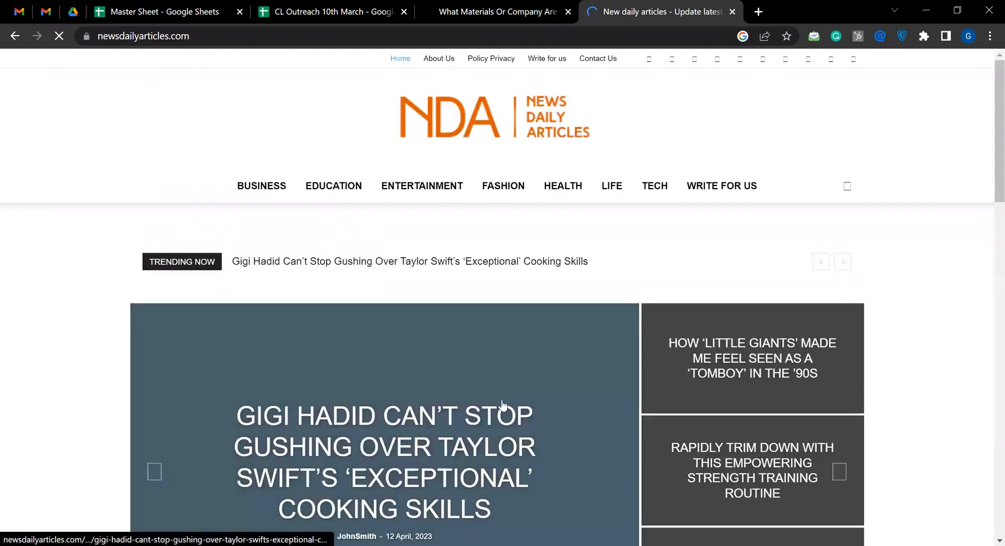
Open the article "The 5 Major Types of Mental Health Therapy and How They Work" from the site's Health section
scroll(558, 379, "down", 5)
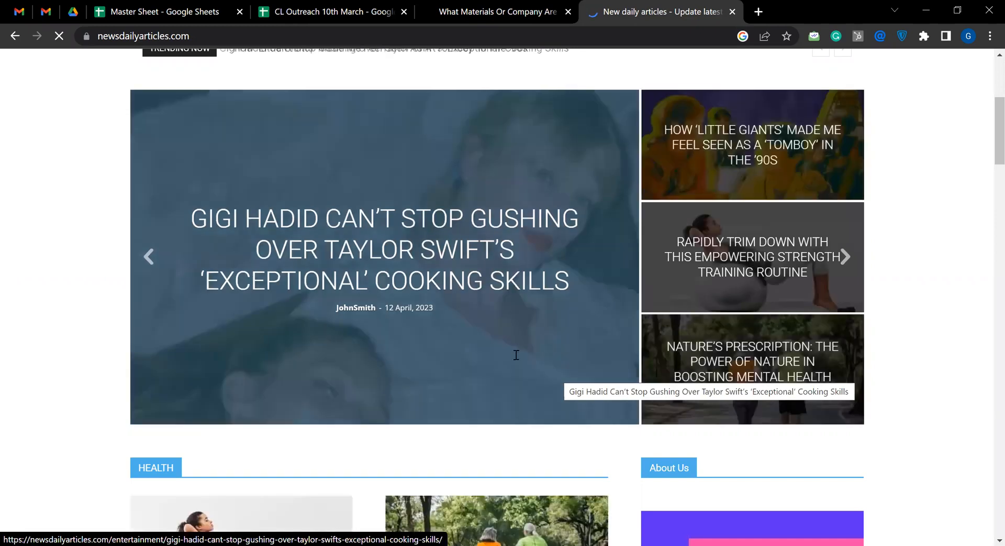
scroll(377, 343, "down", 7)
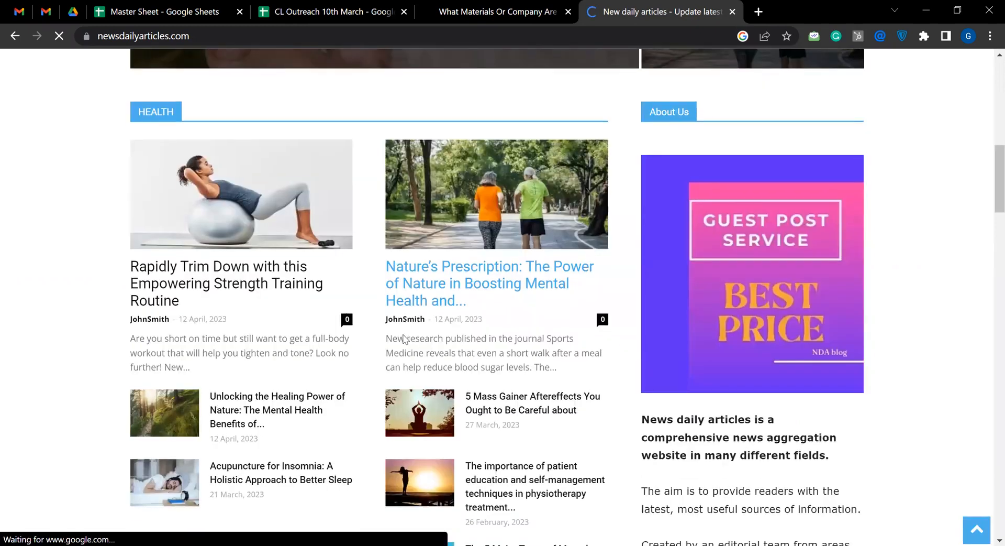
scroll(449, 330, "down", 5)
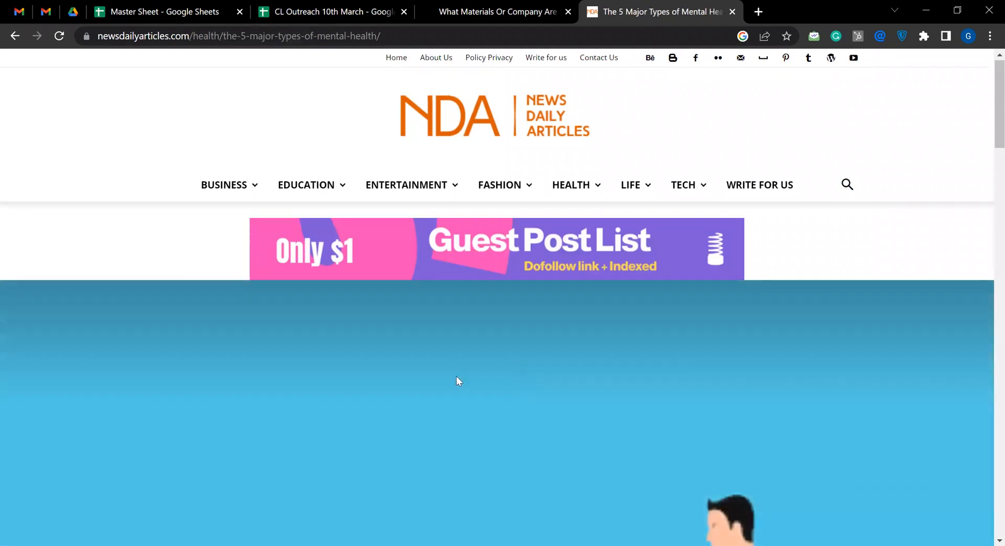
Inspect the HTML code of the "urgent care" link in the Cognitive Behavioral Therapy section, and close the developer tools
scroll(457, 379, "down", 6)
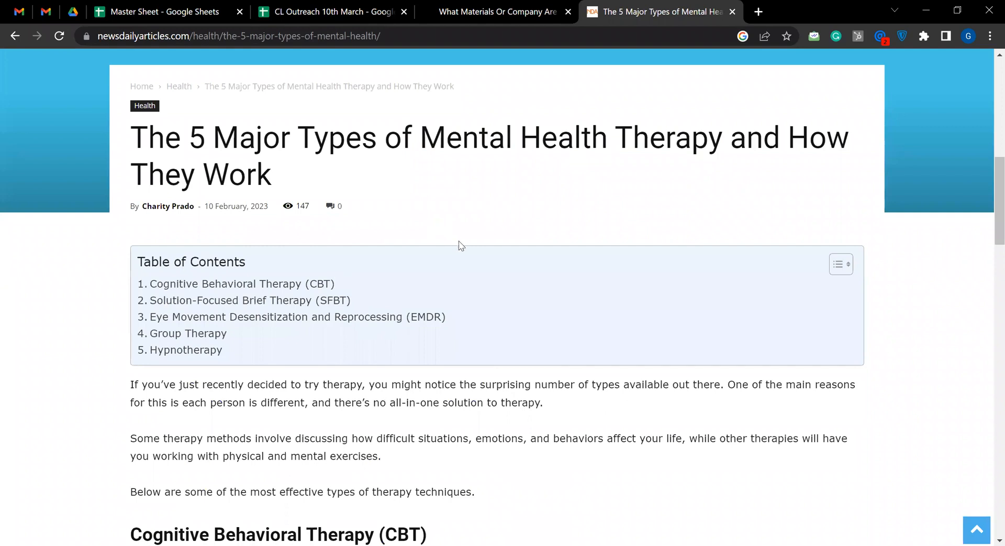
scroll(461, 278, "down", 4)
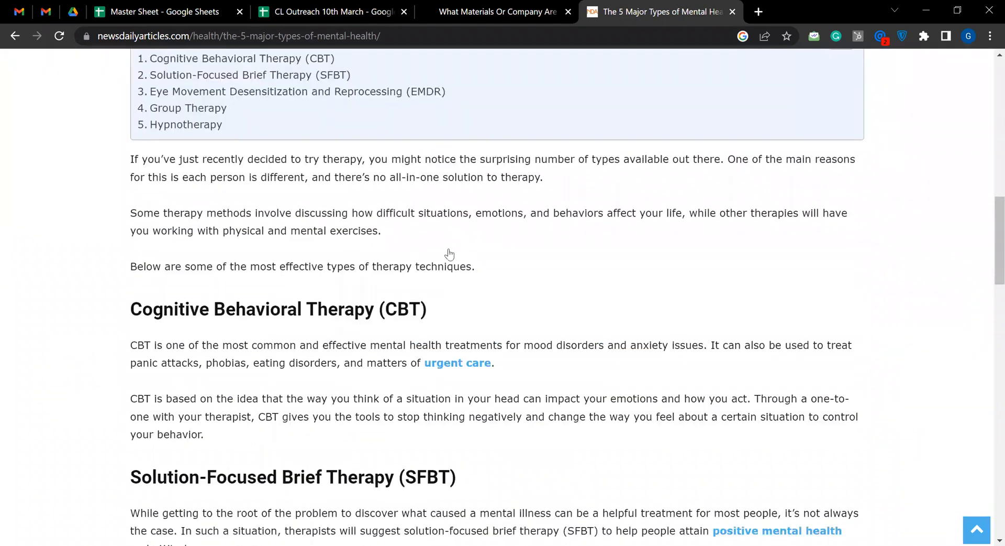
scroll(590, 354, "down", 2)
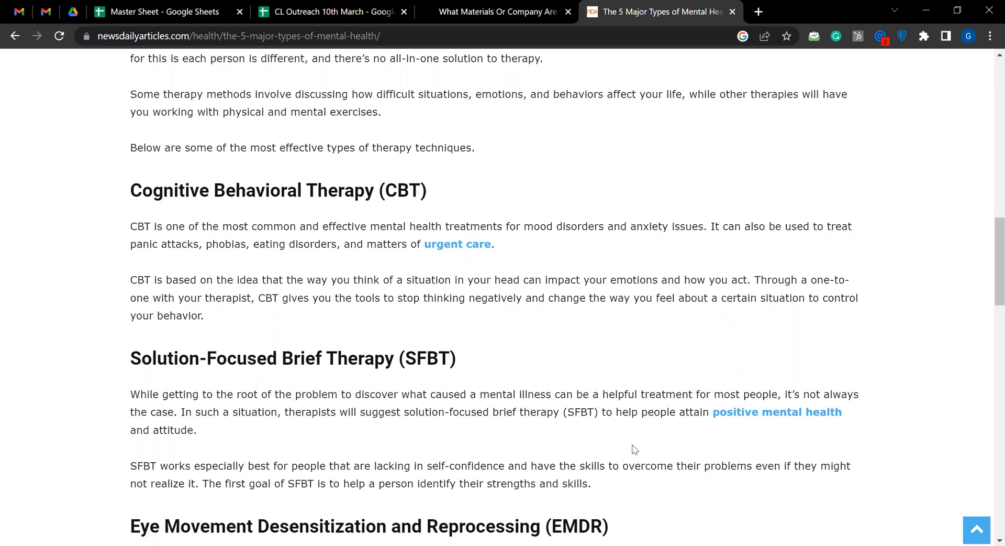
right_click(461, 245)
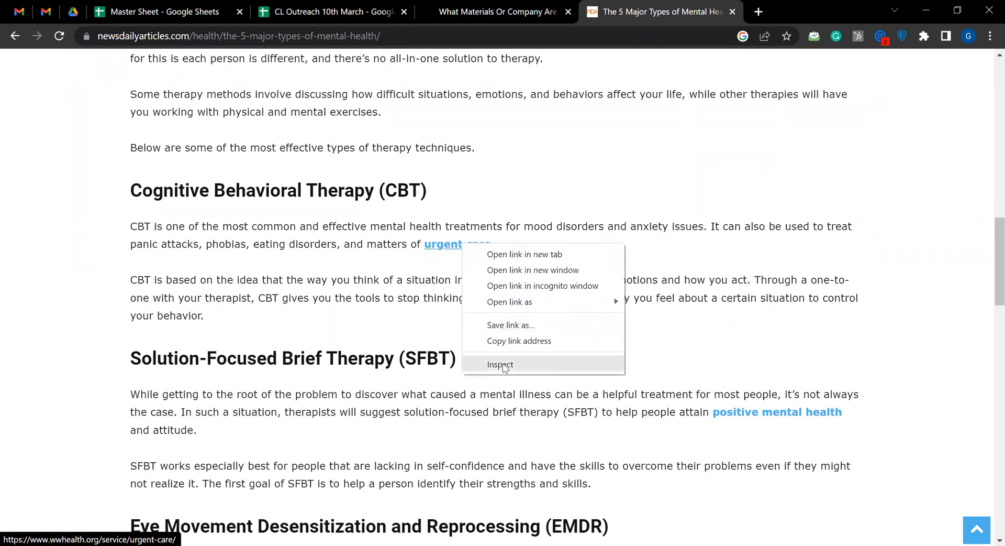
key("Escape")
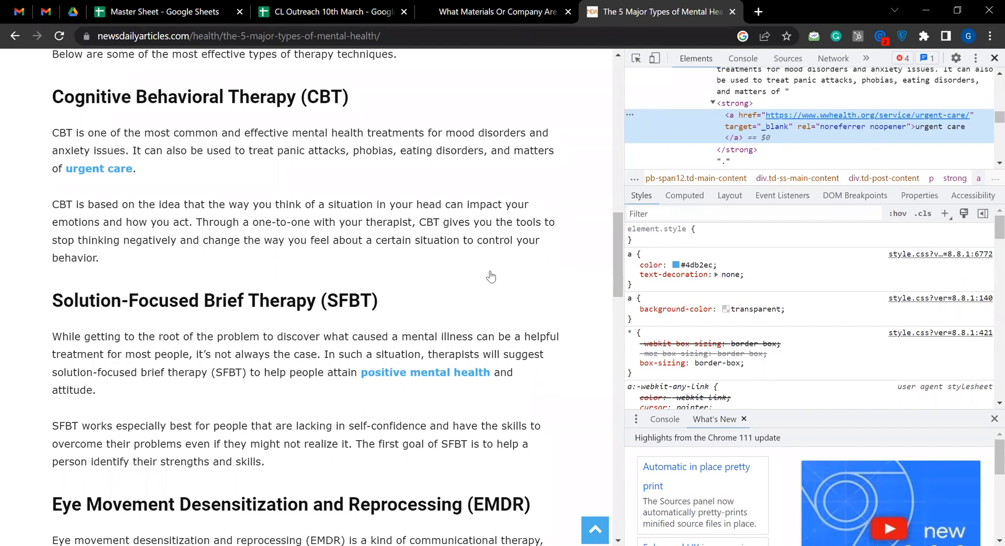
key("F12")
Review the article's remaining sections and highlight "Major Types of Mental Health" and "Types of Mental Health Therapy" in its title
scroll(512, 283, "down", 4)
scroll(516, 283, "down", 15)
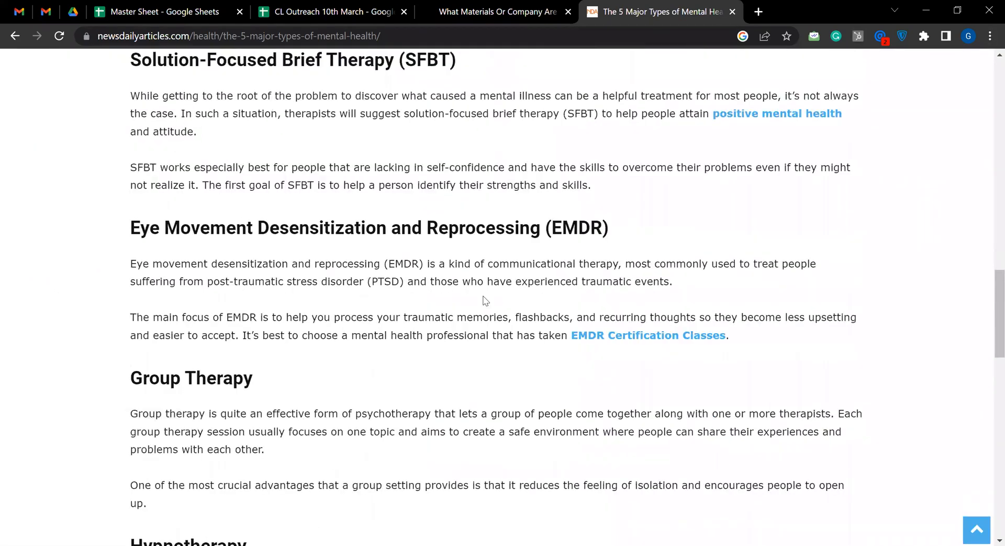
scroll(496, 316, "down", 4)
scroll(487, 314, "up", 20)
scroll(460, 338, "down", 5)
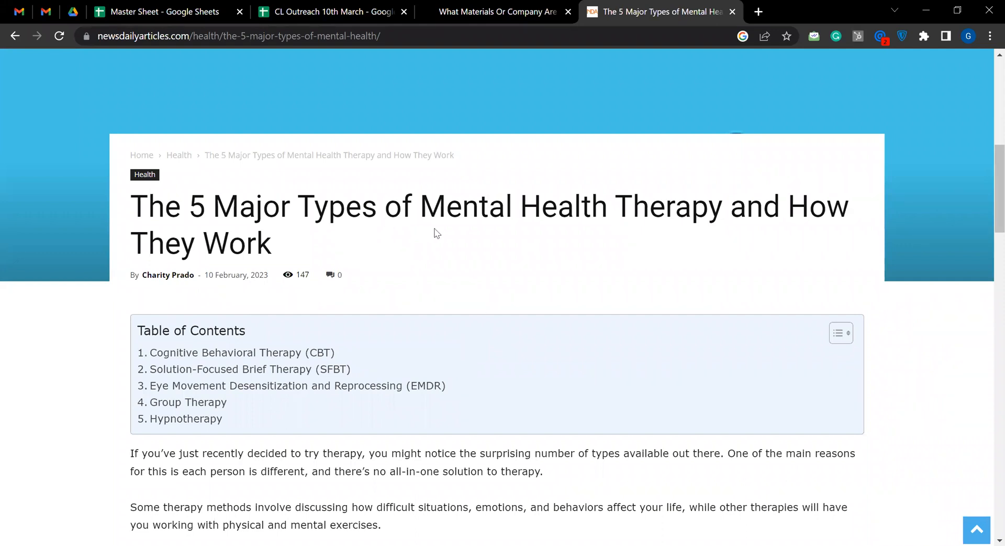
scroll(435, 228, "down", 4)
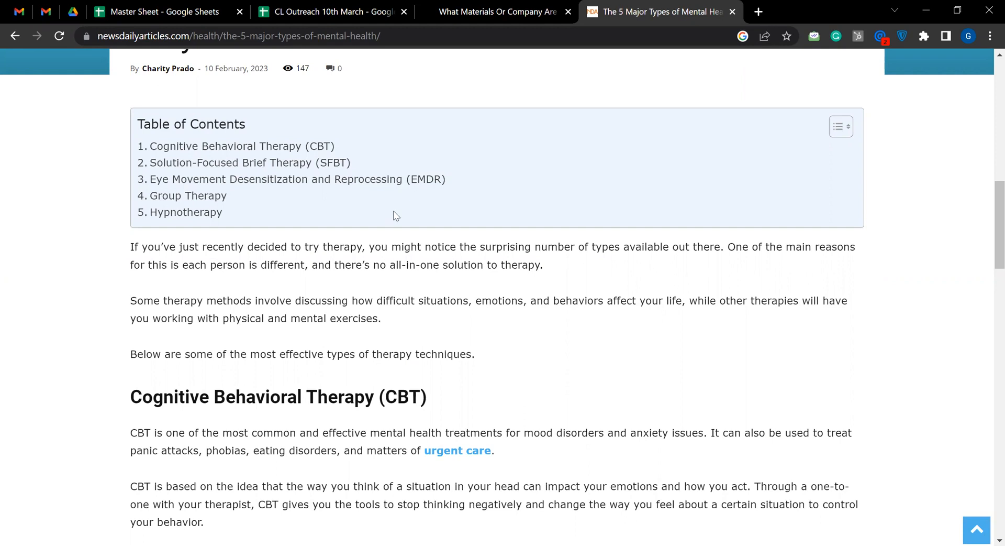
scroll(394, 212, "up", 6)
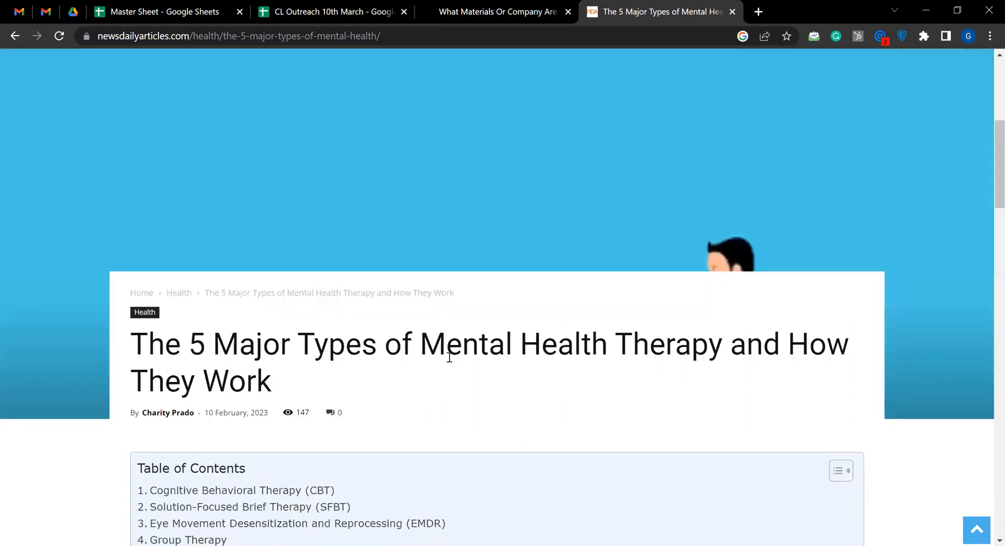
left_click_drag(215, 349, 606, 351)
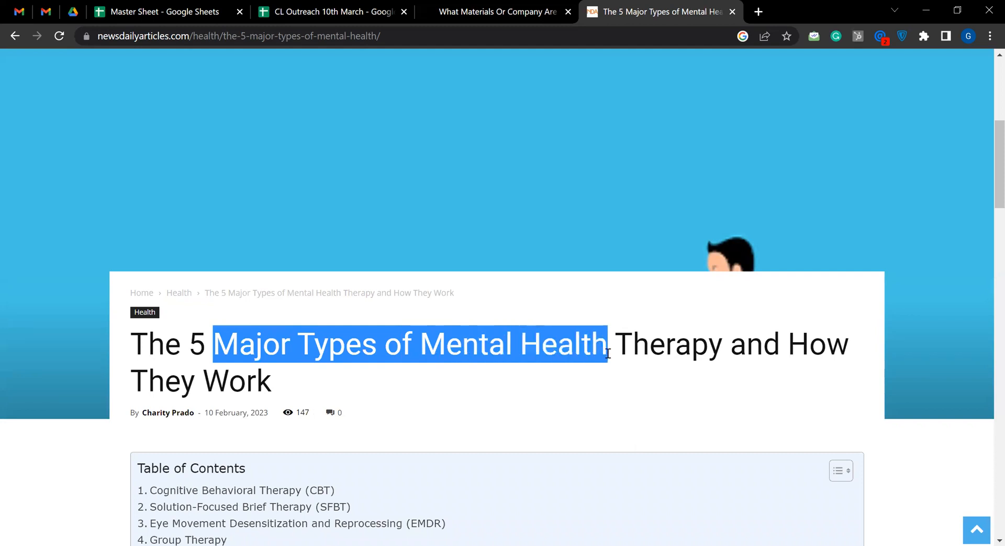
left_click(469, 382)
left_click_drag(305, 343, 723, 343)
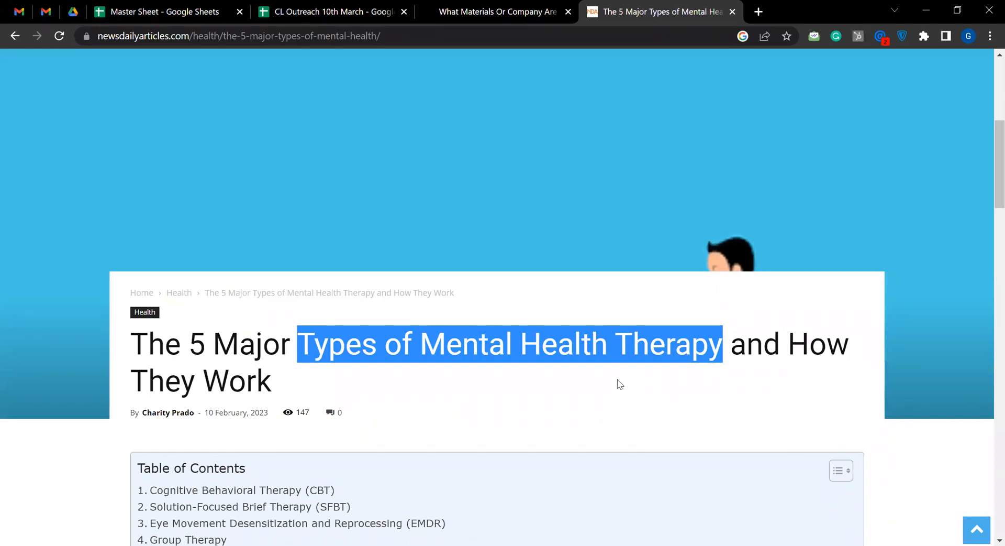
left_click(570, 420)
Examine the article's table of contents, introduction and Cognitive Behavioral Therapy section with its embedded link
scroll(457, 228, "down", 4)
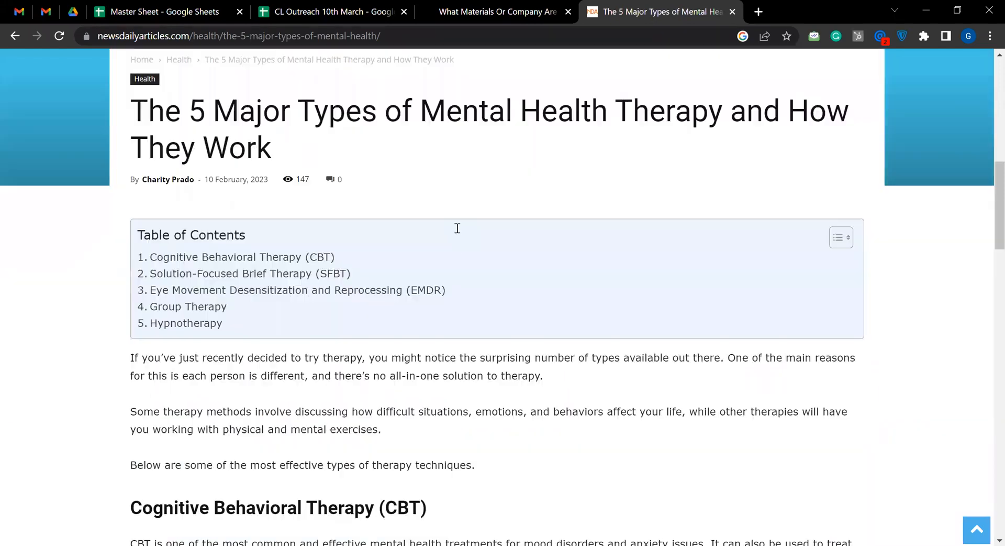
scroll(435, 141, "down", 3)
scroll(474, 223, "up", 4)
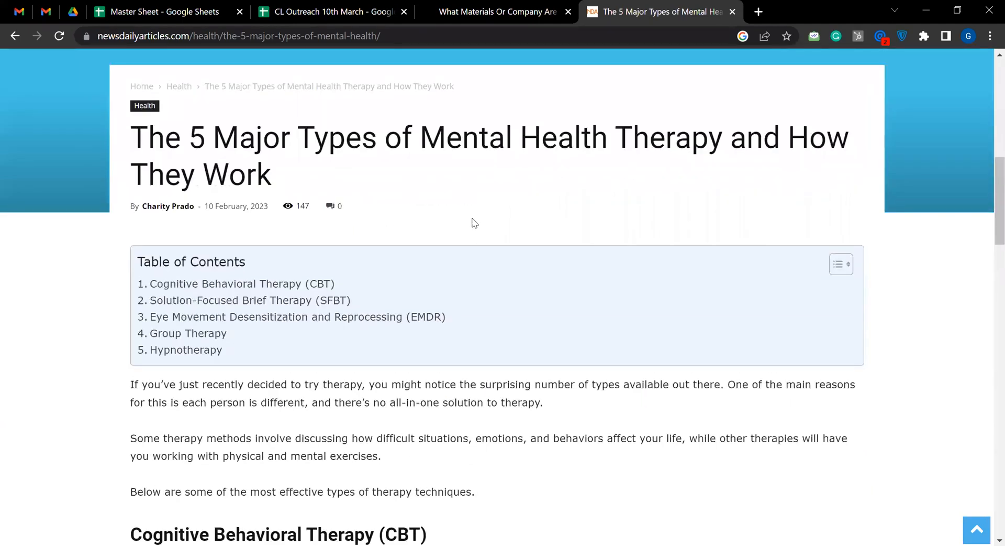
scroll(440, 361, "down", 1)
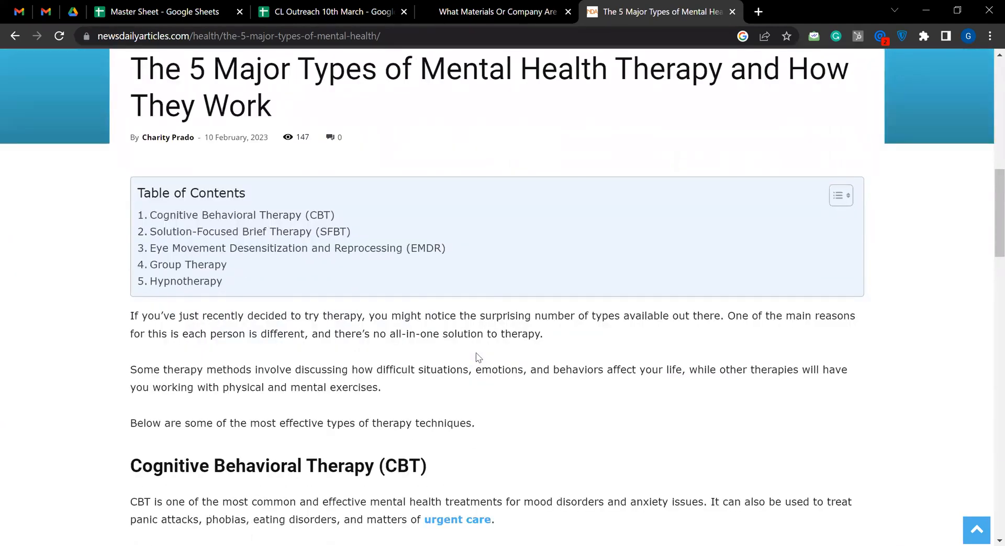
scroll(460, 351, "down", 1)
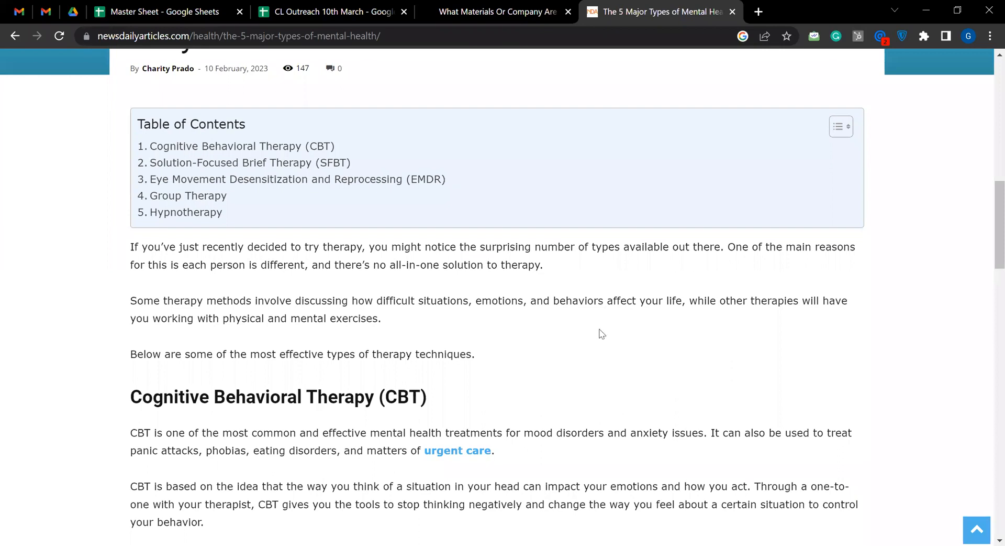
scroll(439, 343, "down", 2)
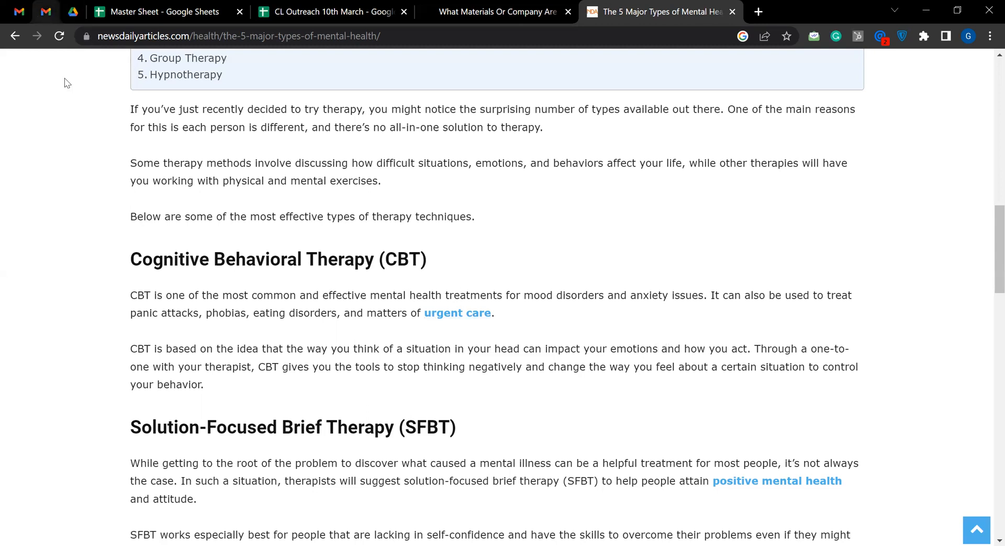
Switch back to the Gmail draft and highlight the question about how many Dofollow backlinks are allowed in one Guest Post
key("ctrl+1")
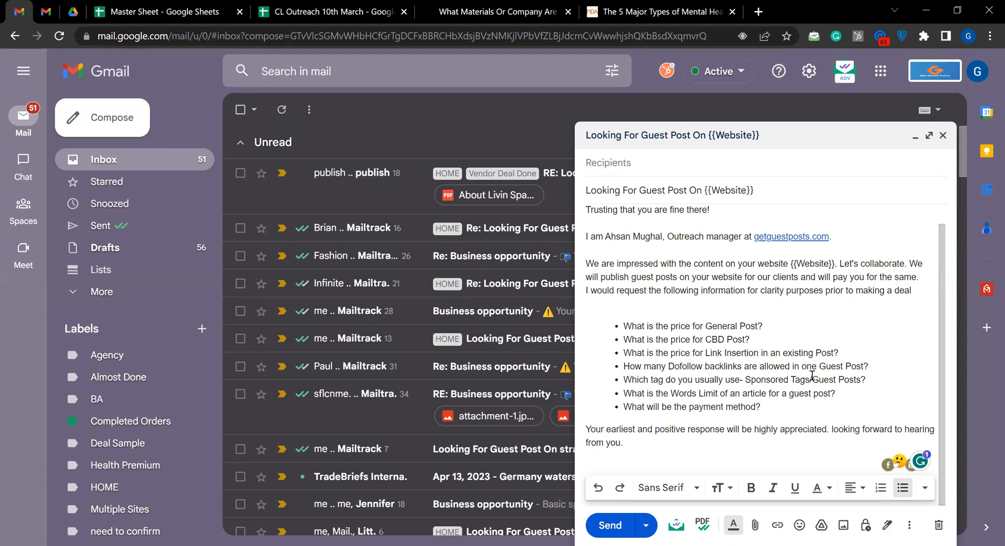
left_click_drag(873, 365, 703, 383)
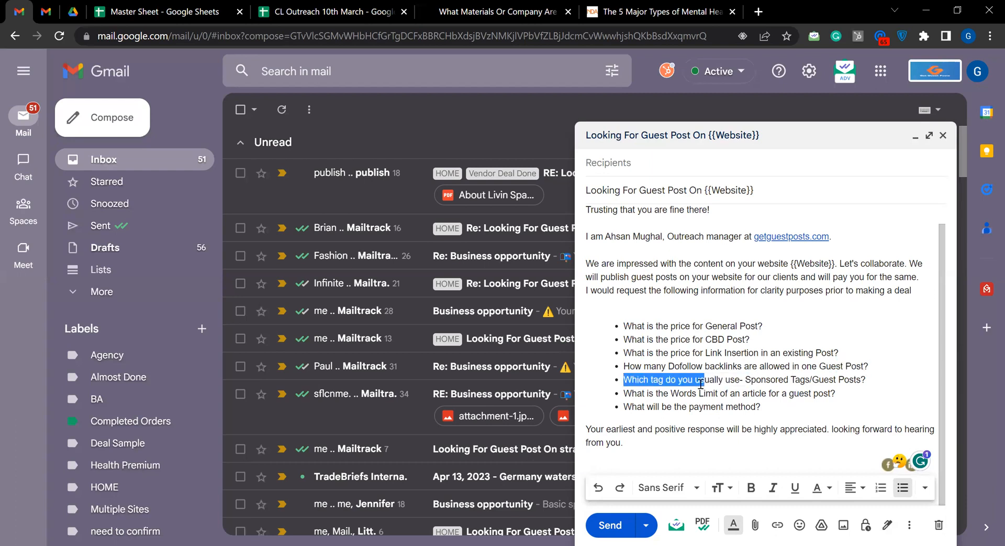
left_click_drag(622, 366, 623, 366)
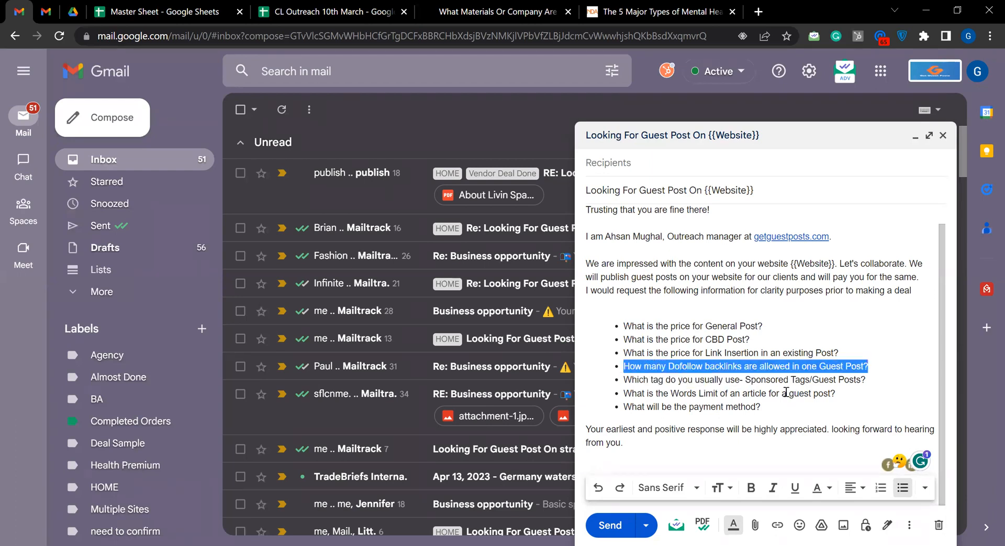
left_click(844, 402)
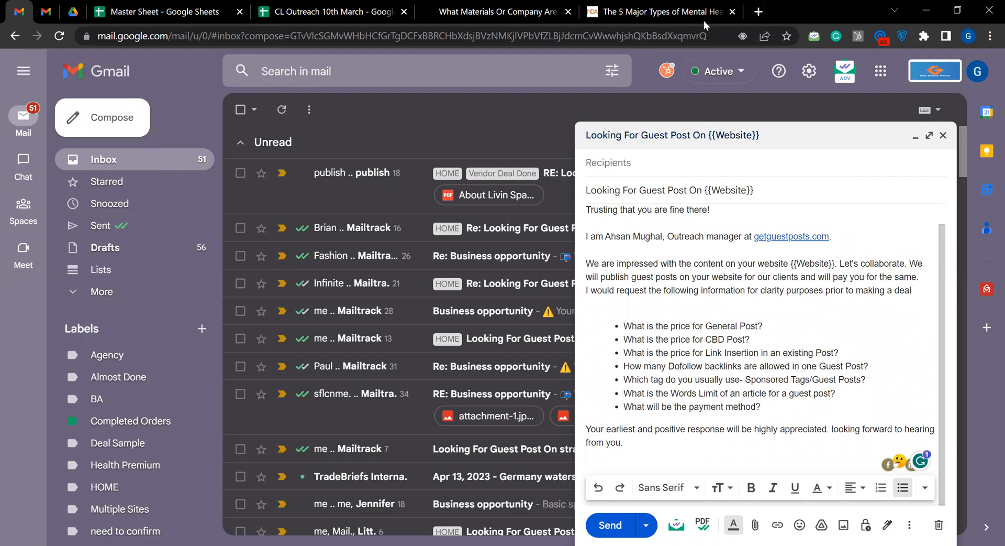
Return to the mental health article and examine the links placed throughout its sections, down to Hypnotherapy
left_click(685, 20)
scroll(558, 338, "down", 5)
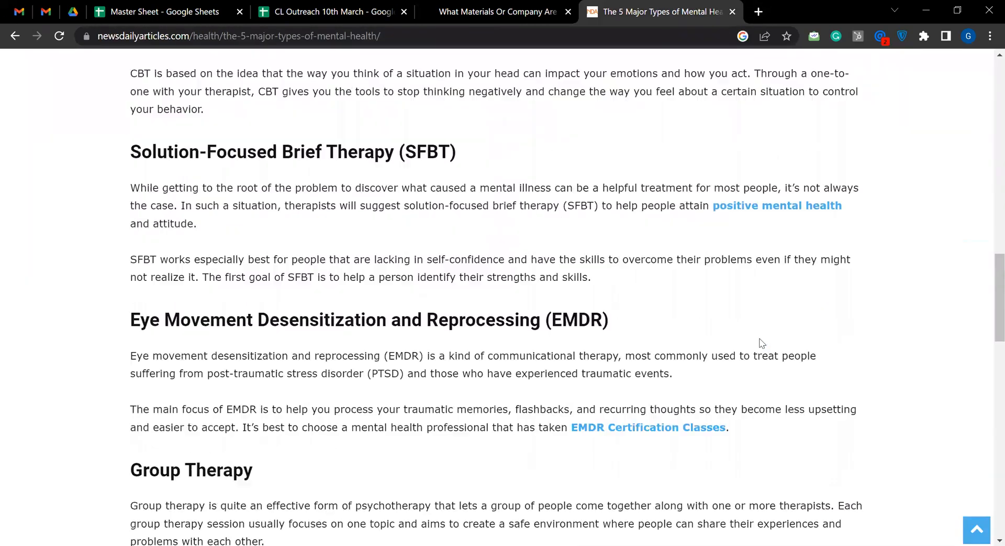
scroll(678, 366, "down", 10)
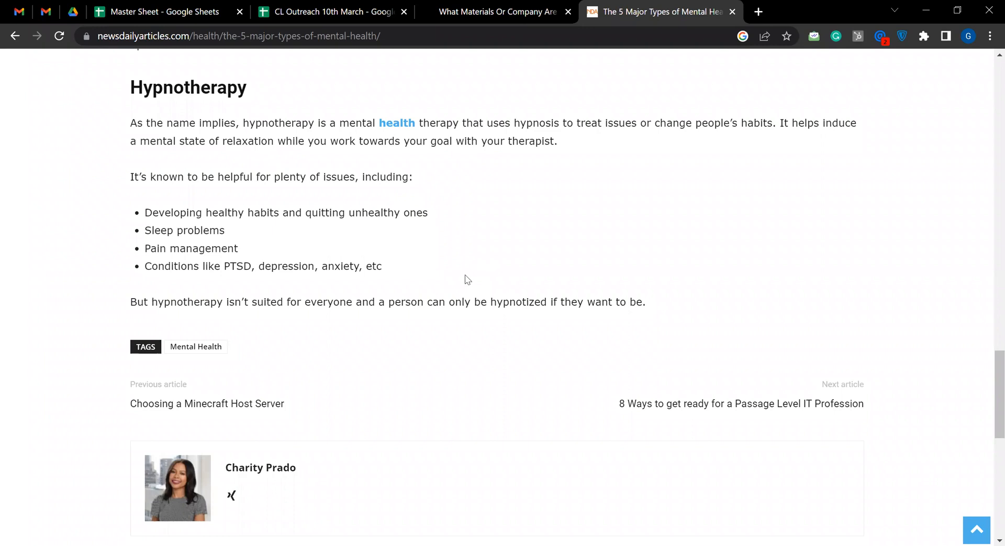
scroll(560, 251, "up", 9)
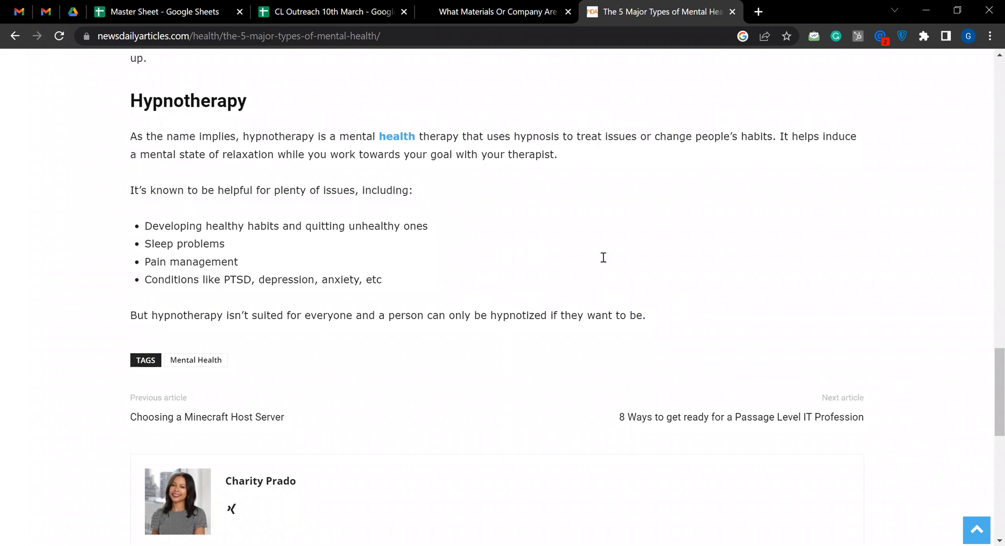
scroll(614, 267, "up", 12)
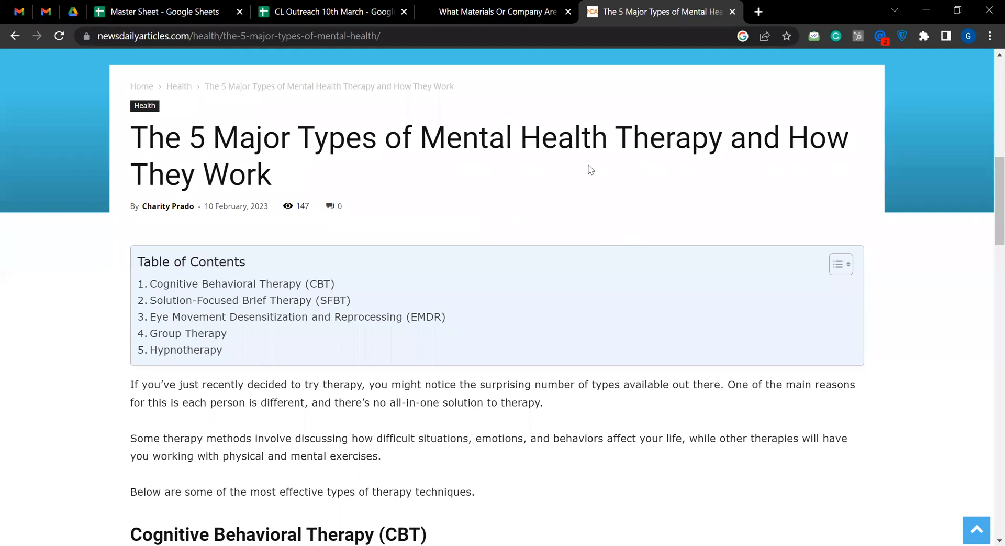
Expand the Gmail draft to full size, highlight the Words Limit question, and place the cursor after the payment method question
left_click(10, 16)
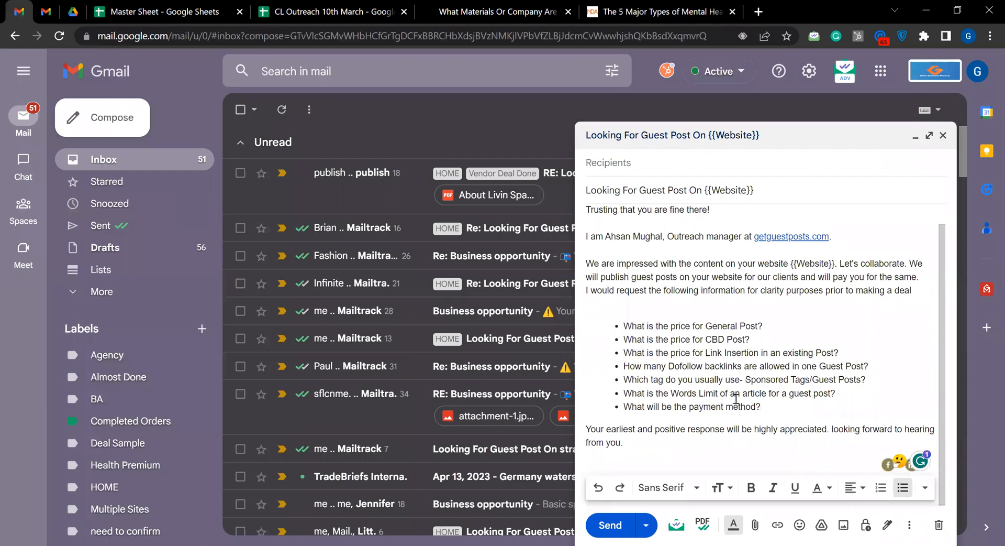
left_click(927, 137)
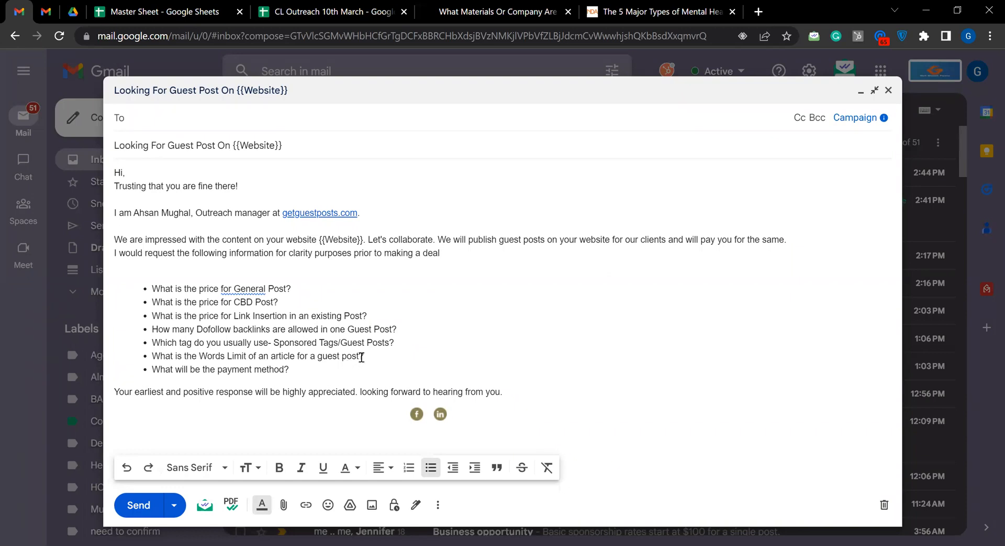
left_click_drag(359, 356, 147, 357)
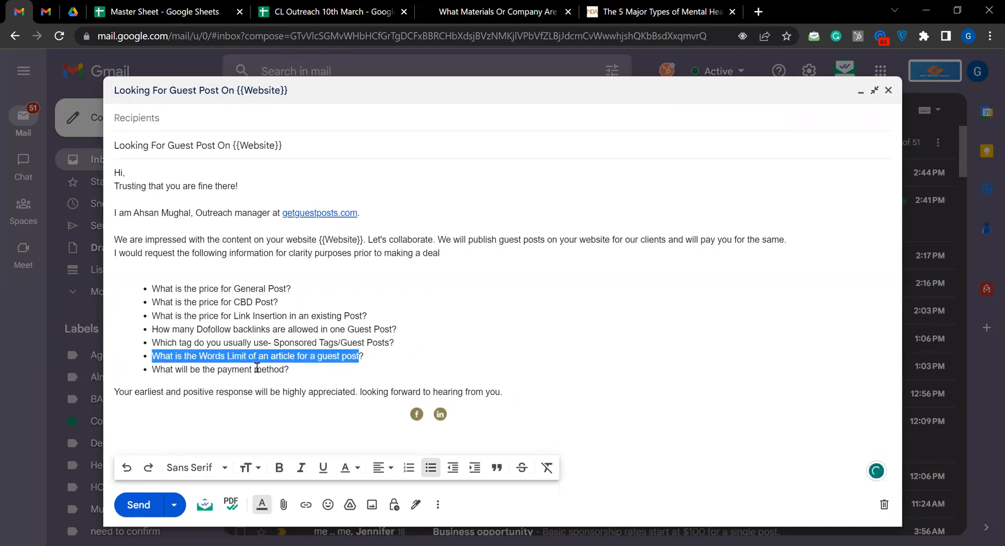
left_click(419, 361)
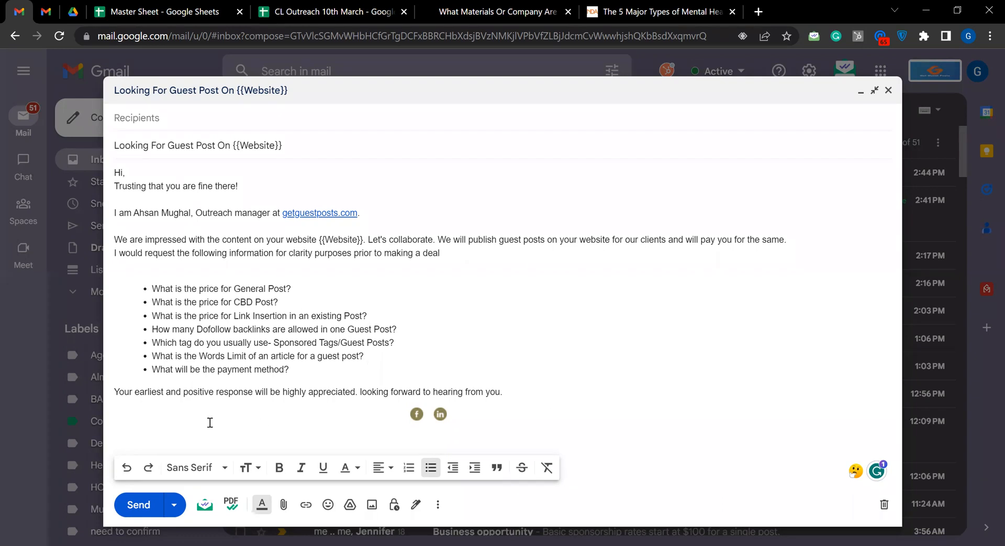
left_click(294, 366)
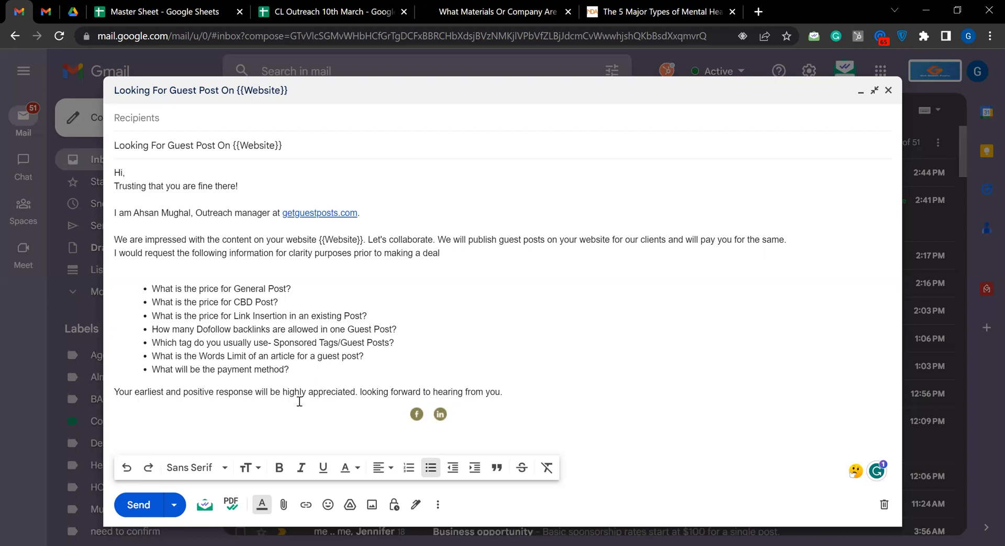
Search Google for "google translate urdu to english" in a new browser tab
key("ctrl+t")
left_click(627, 45)
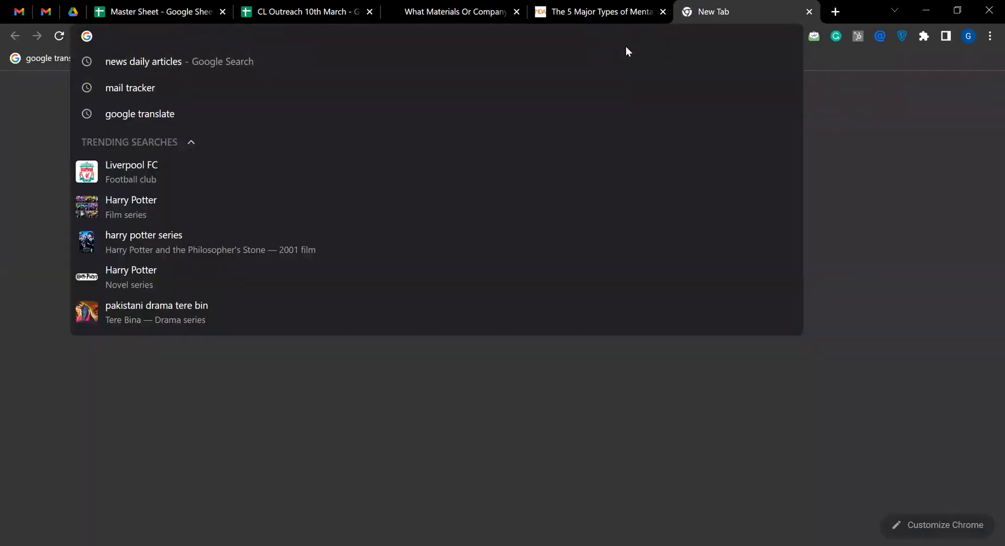
type("google ")
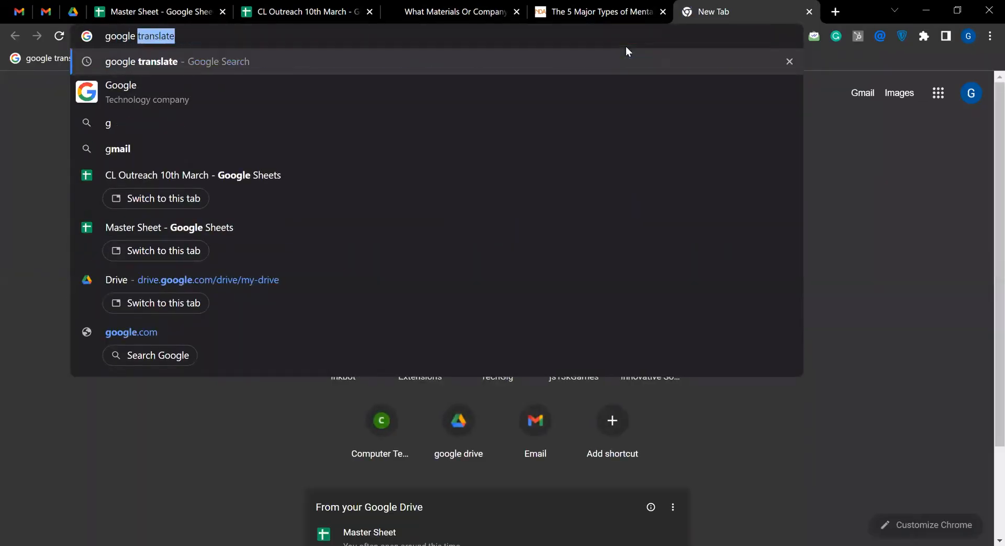
type("translate")
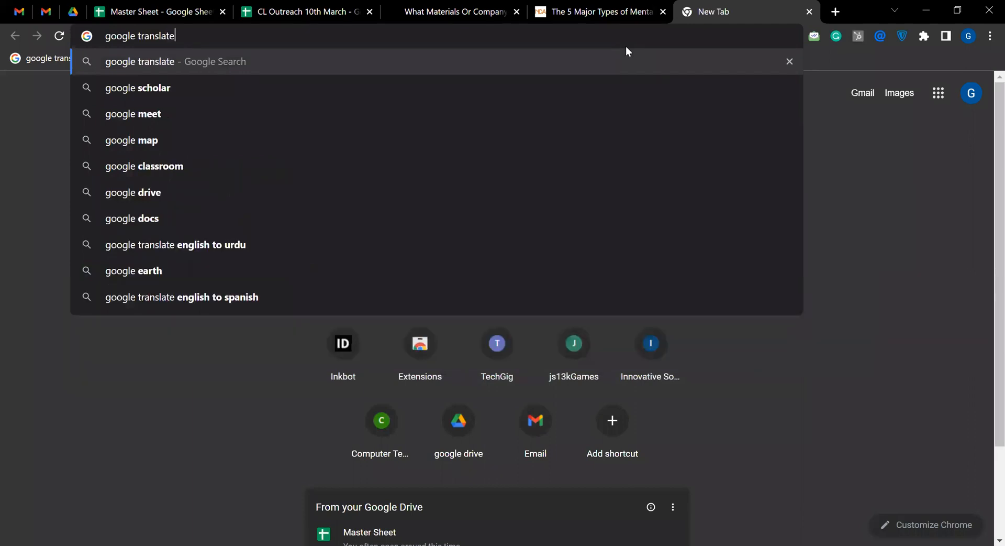
type(" urdu")
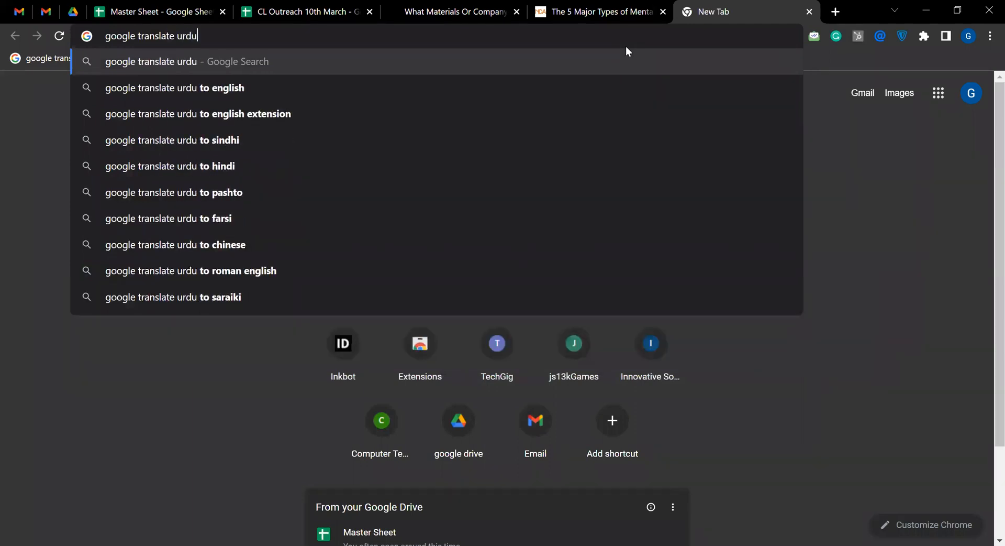
left_click(226, 95)
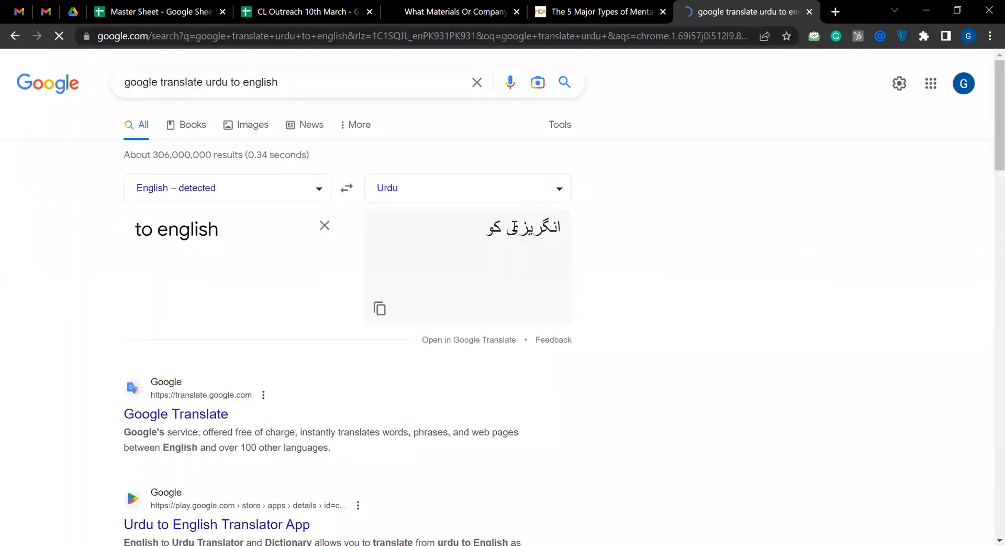
Highlight part of the Urdu translation, and return to the Gmail draft with the cursor after its closing sentence
left_click_drag(483, 235, 553, 233)
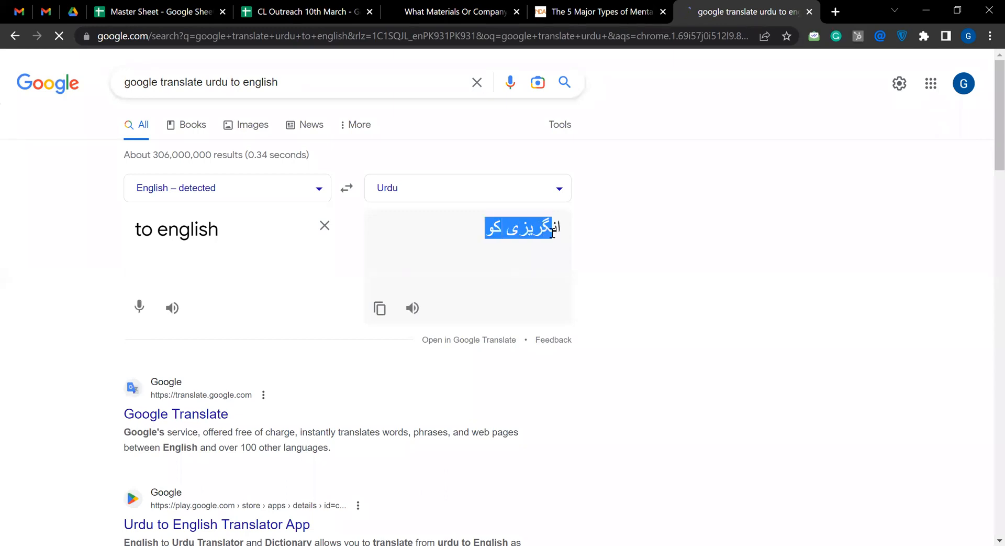
left_click(478, 256)
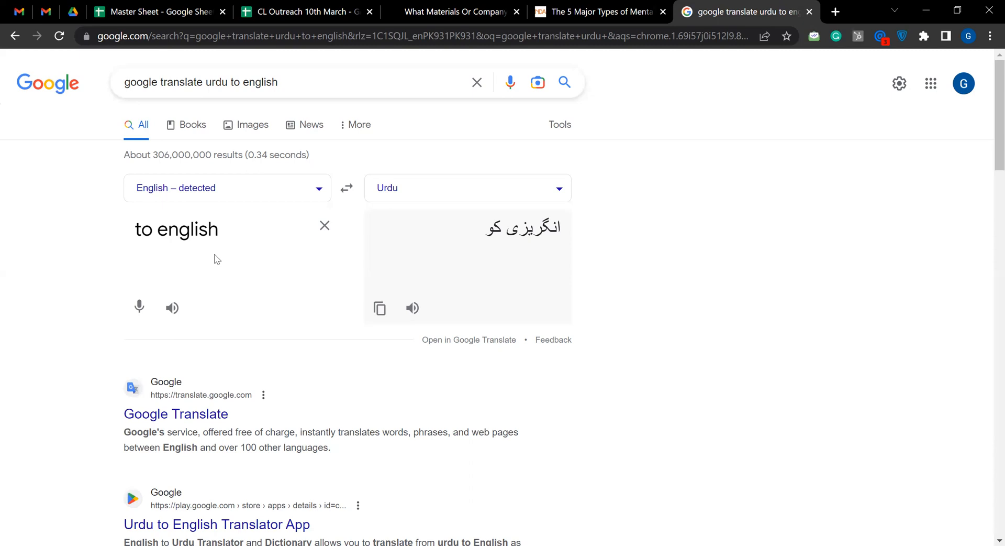
left_click(27, 17)
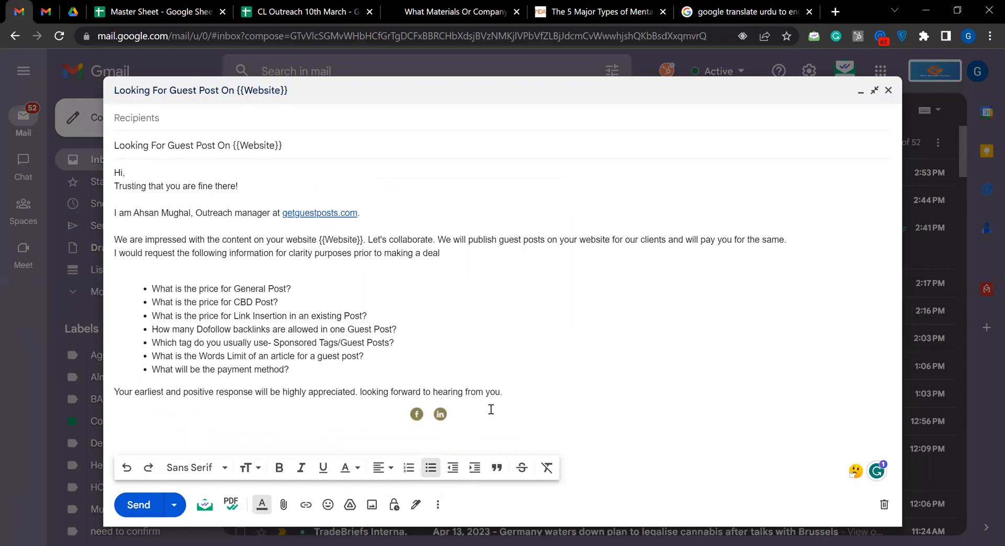
left_click(506, 396)
Replace the translation search with one for "email signature generator" and open HubSpot's Free Email Signature Template Generator
left_click(683, 16)
key("ctrl+l")
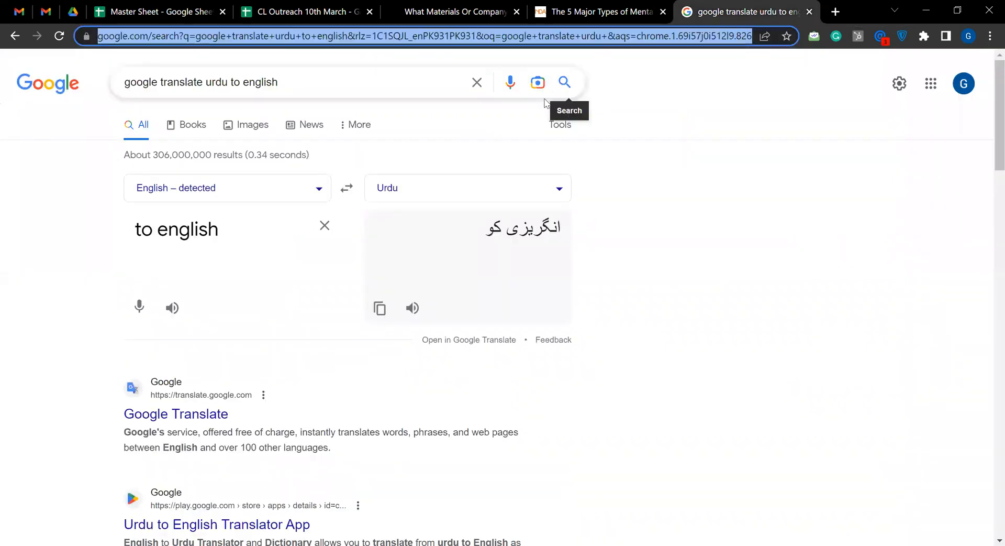
type("email signat")
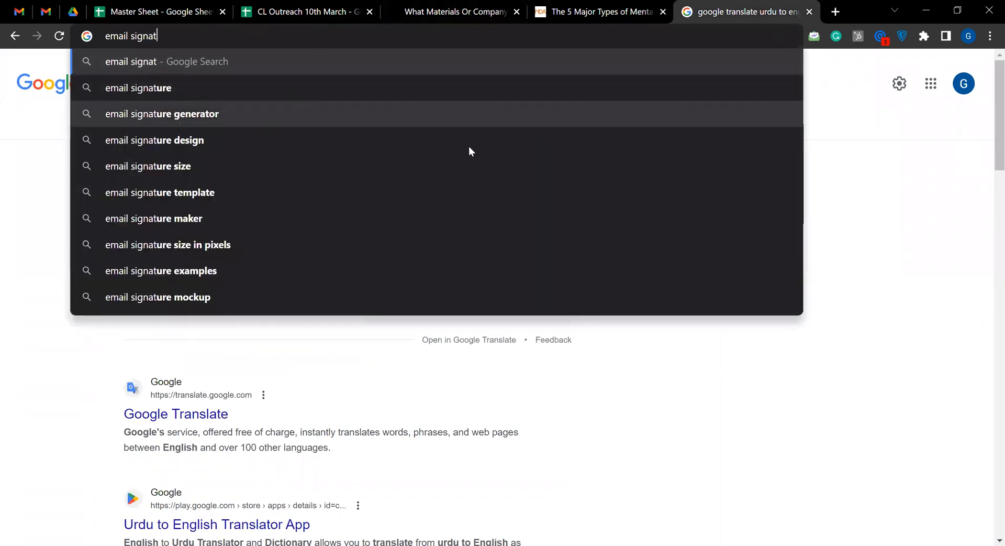
key("Down")
key("Down")
key("Return")
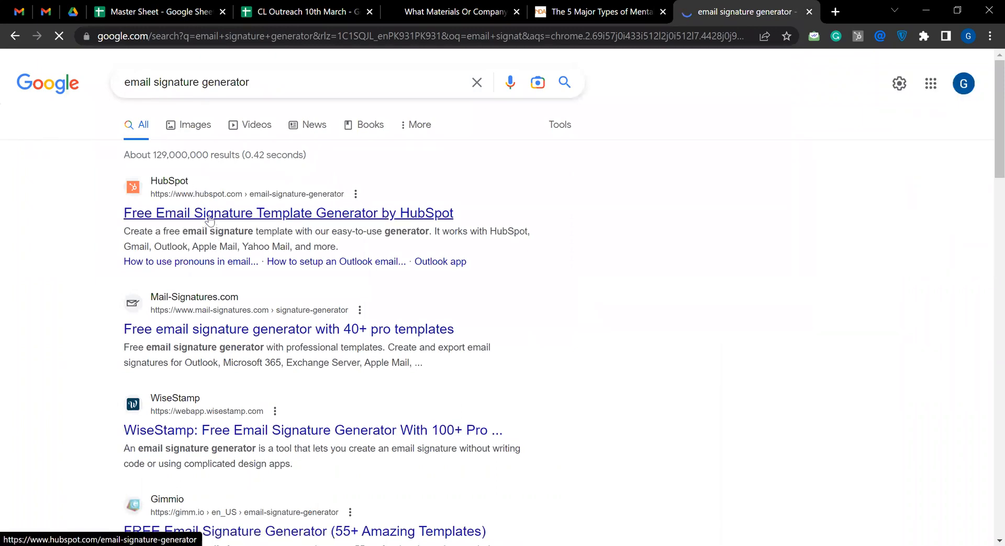
left_click(354, 219)
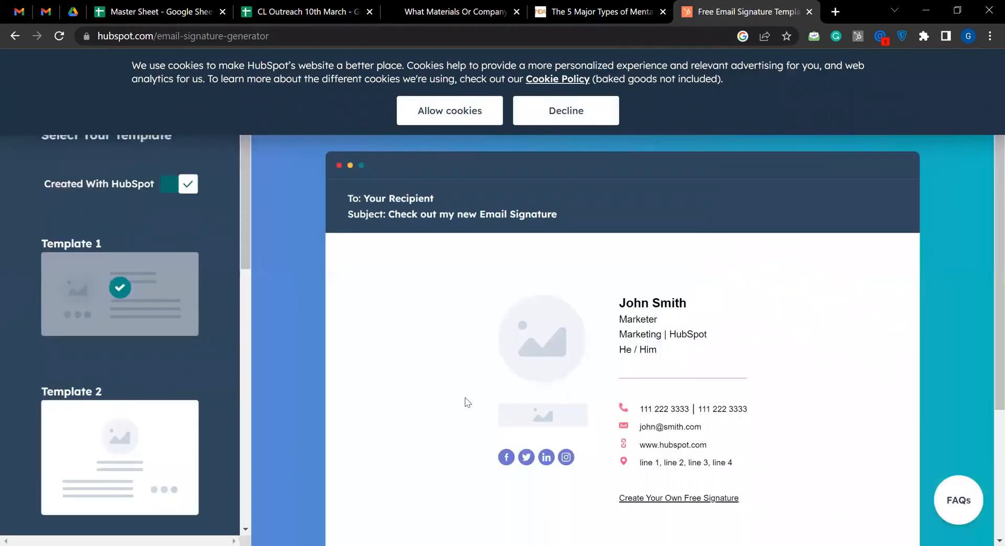
View the sample signature preview and decline HubSpot's cookies
scroll(554, 403, "down", 3)
scroll(555, 409, "up", 1)
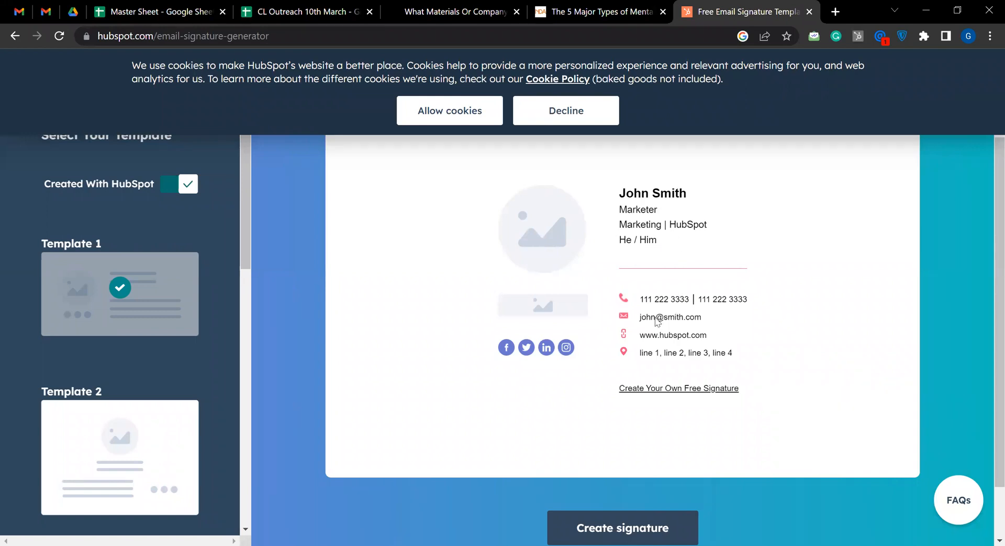
left_click(551, 122)
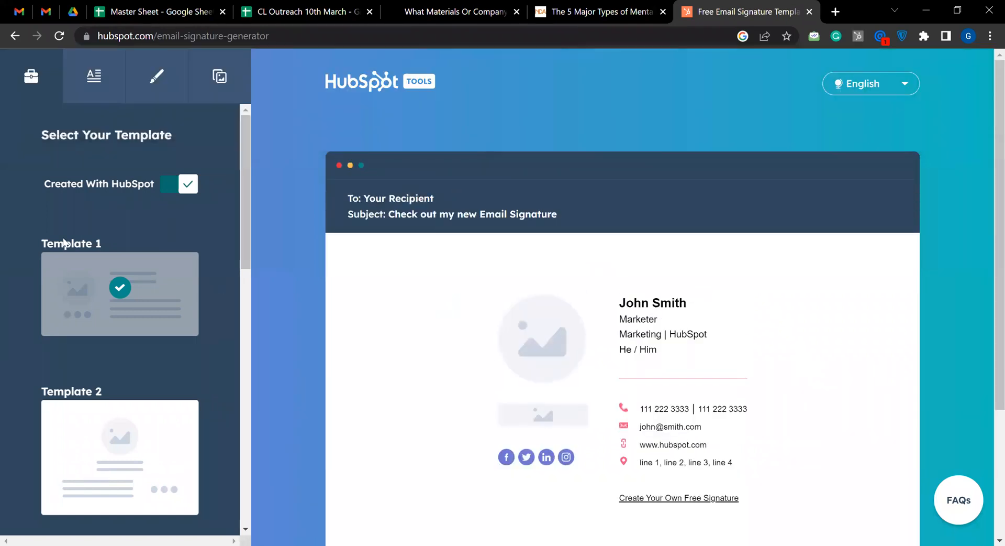
Open the signature details form and fill in the sender's first and last name
left_click(107, 97)
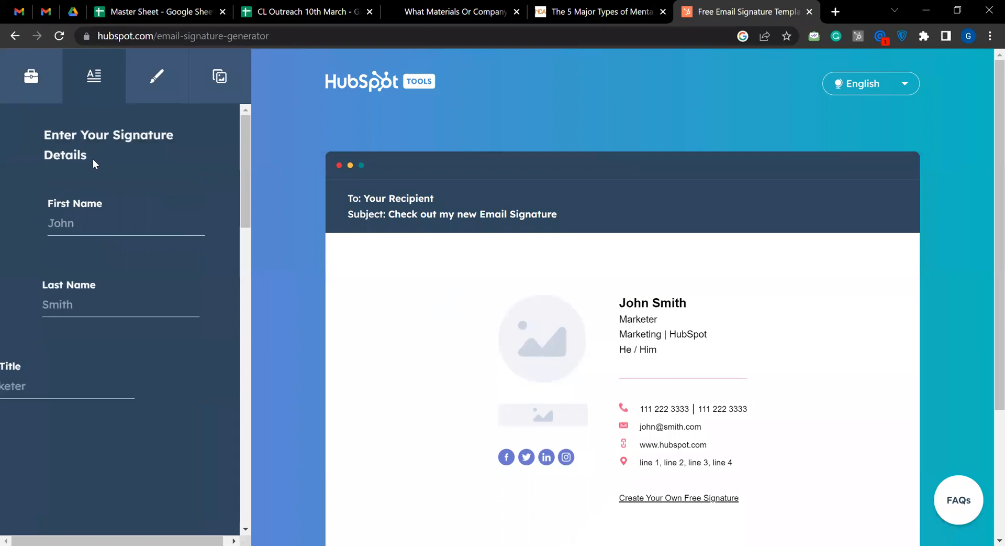
left_click(81, 220)
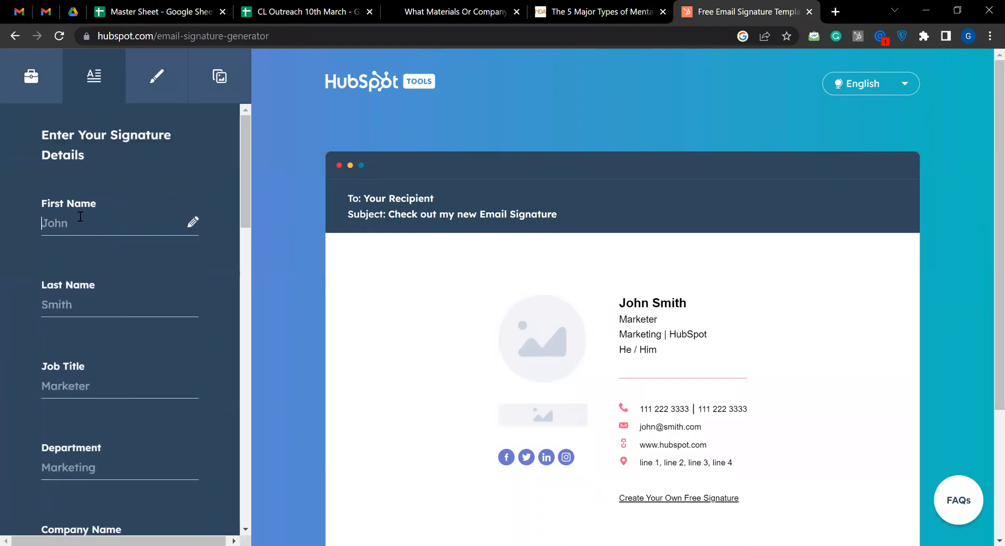
type("F")
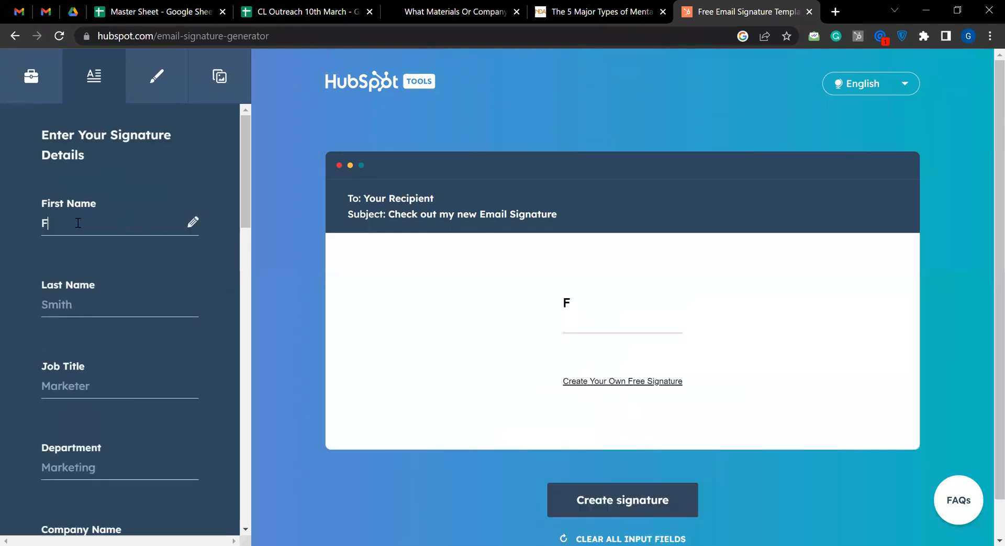
type("aran")
key("Tab")
type("Bilal")
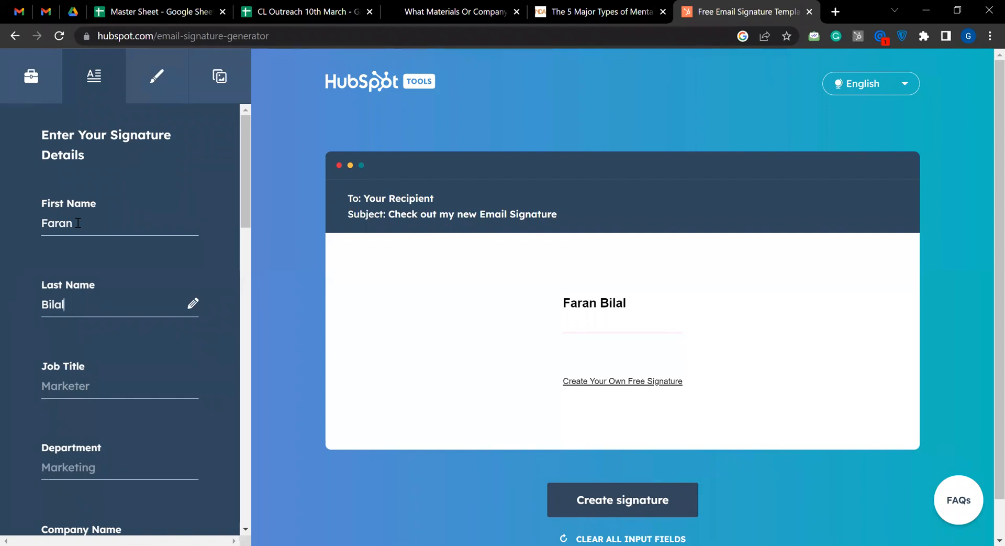
Set the signature's job title to "Outreach Manager"
key("Tab")
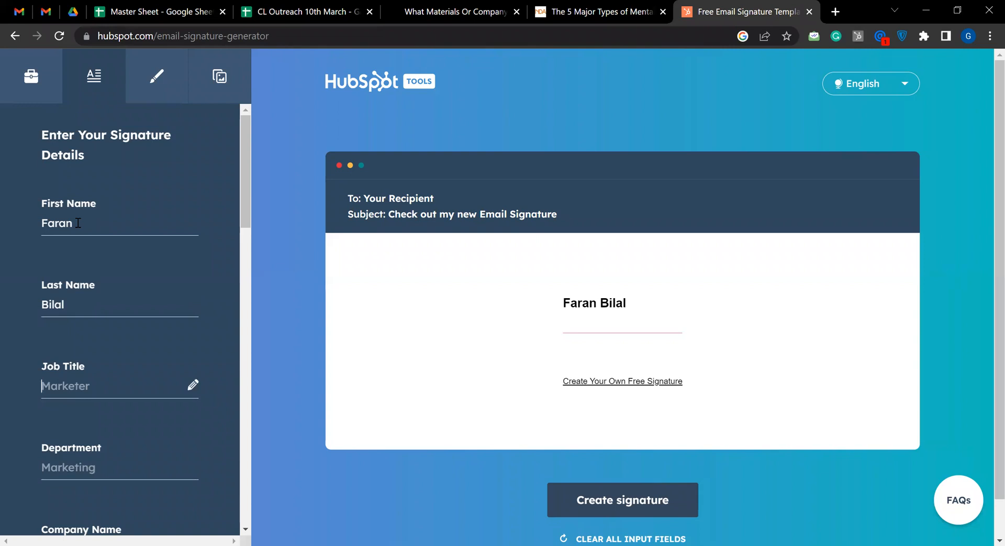
type("outreach m")
key("BackSpace")
key("BackSpace")
type("Manager")
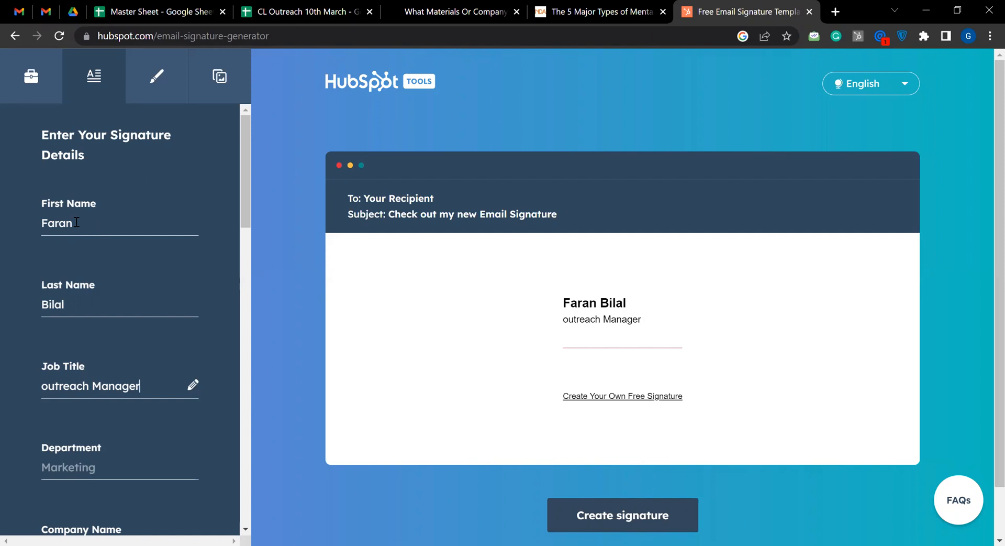
left_click(49, 390)
key("BackSpace")
type("O")
Examine the remaining signature fields, from department and contact details down to social links and the custom field, plus the signature preview
left_click(87, 471)
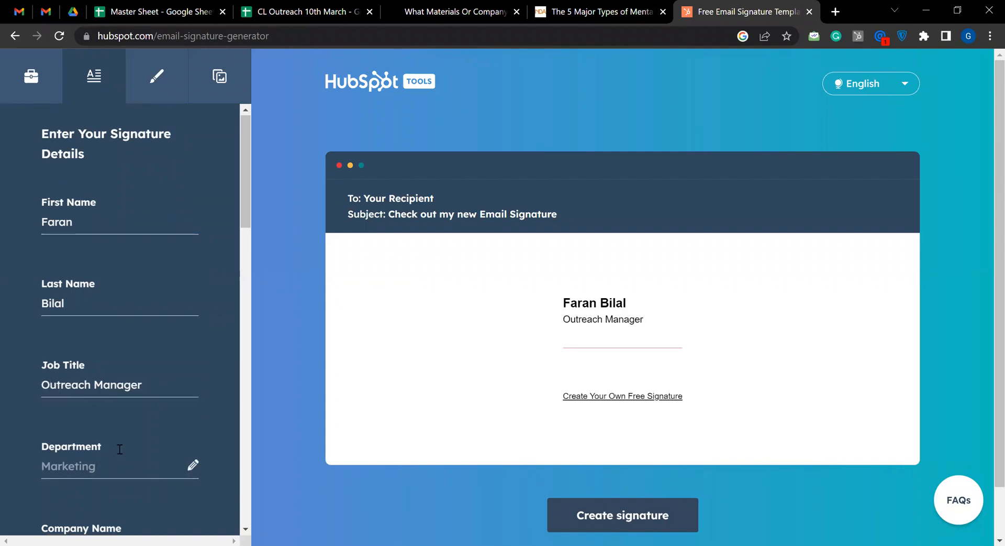
scroll(89, 460, "down", 4)
scroll(100, 335, "down", 6)
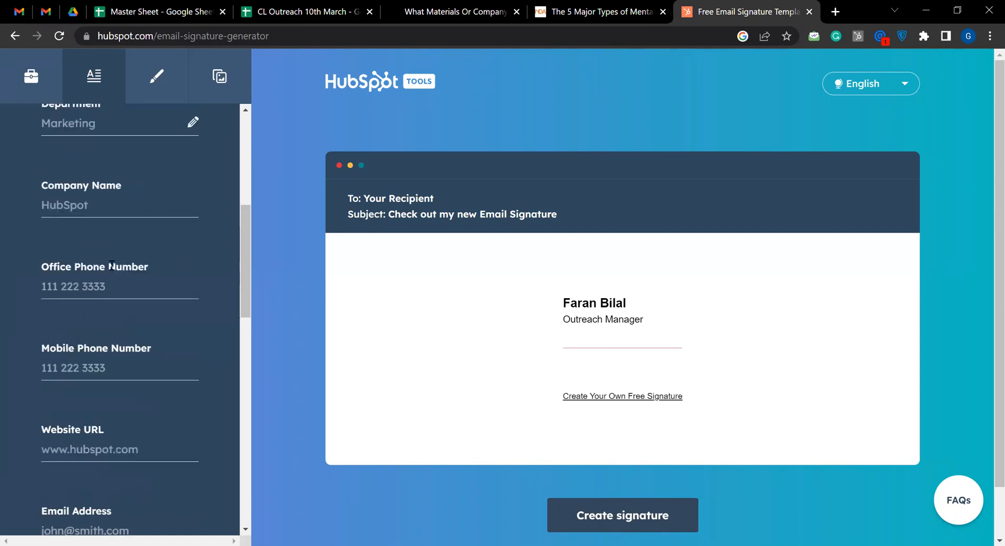
scroll(105, 335, "down", 3)
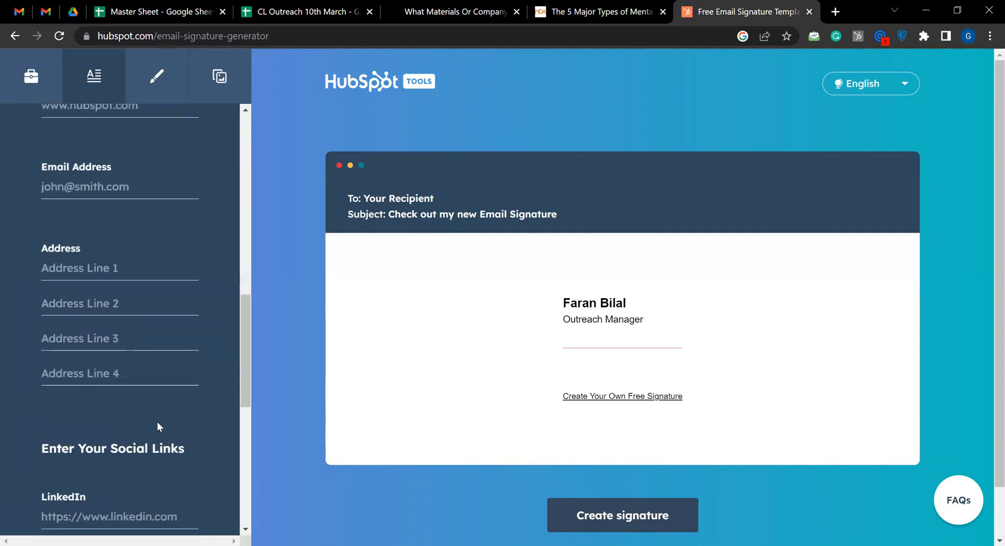
scroll(157, 421, "down", 5)
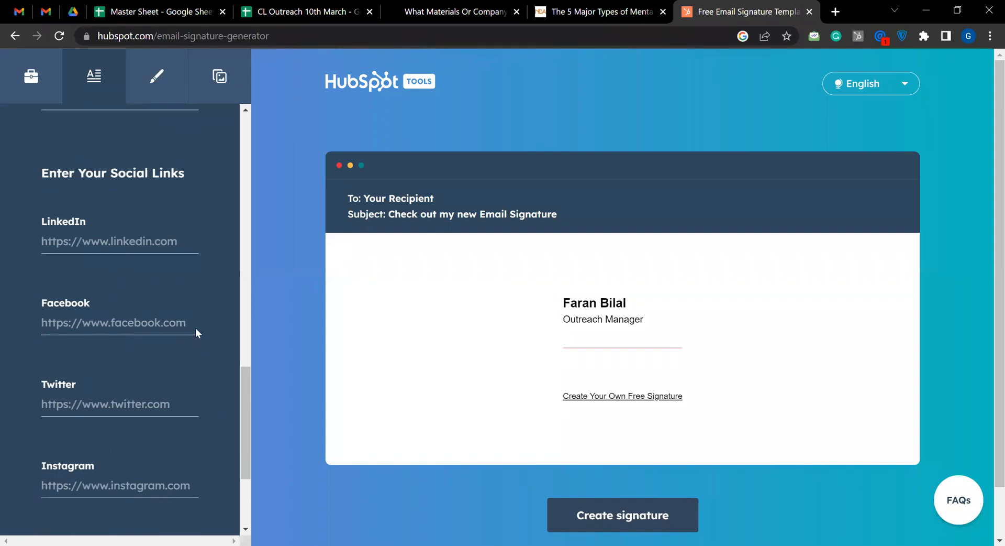
scroll(124, 391, "down", 3)
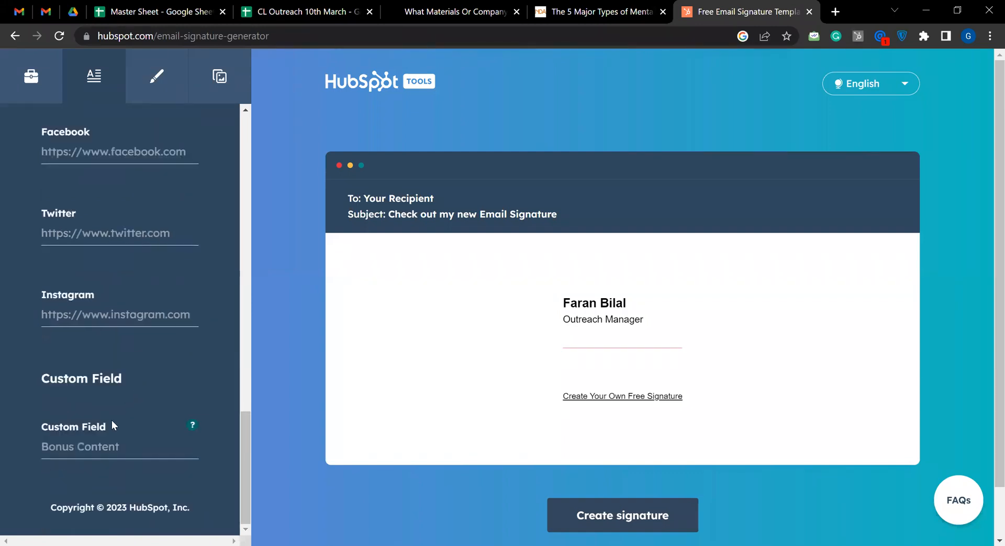
scroll(107, 409, "up", 15)
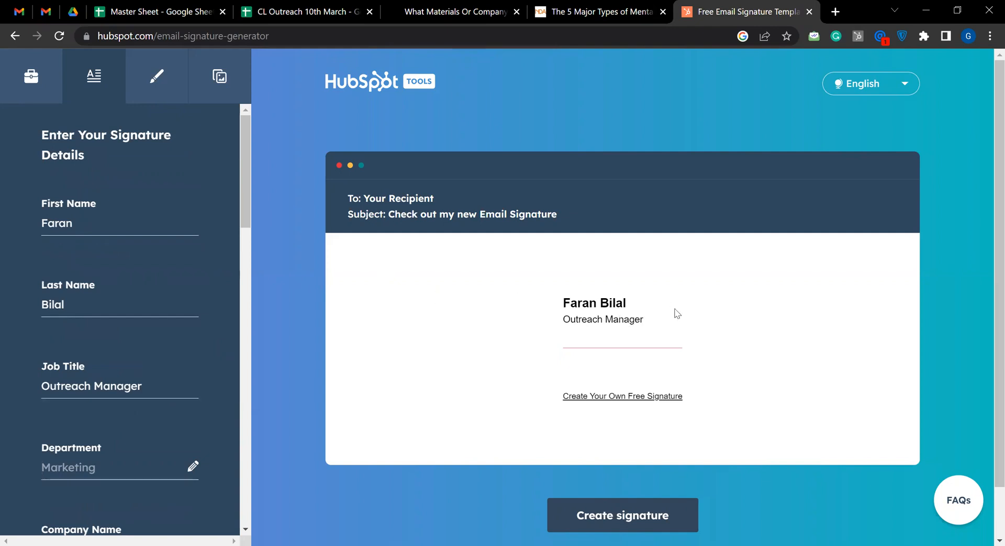
scroll(712, 401, "down", 1)
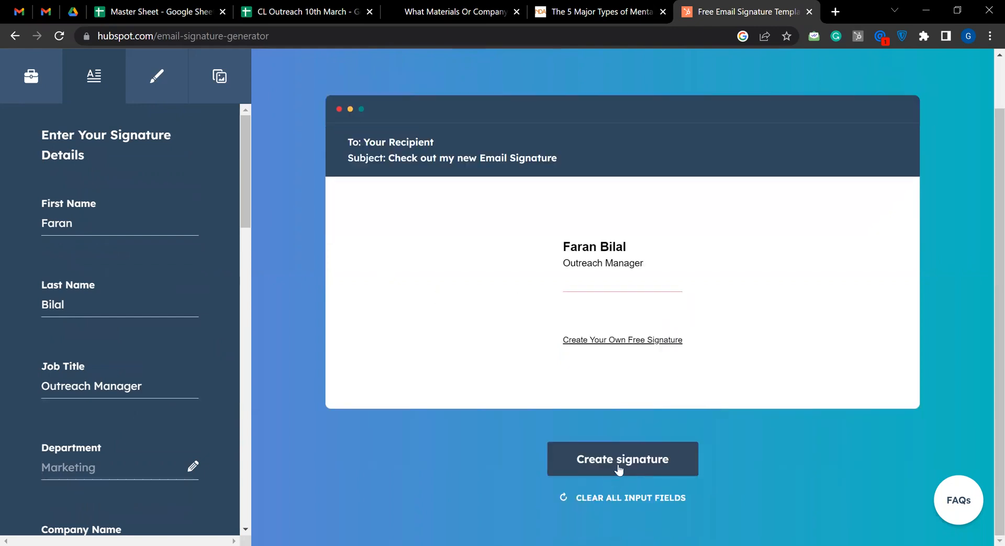
scroll(137, 313, "down", 3)
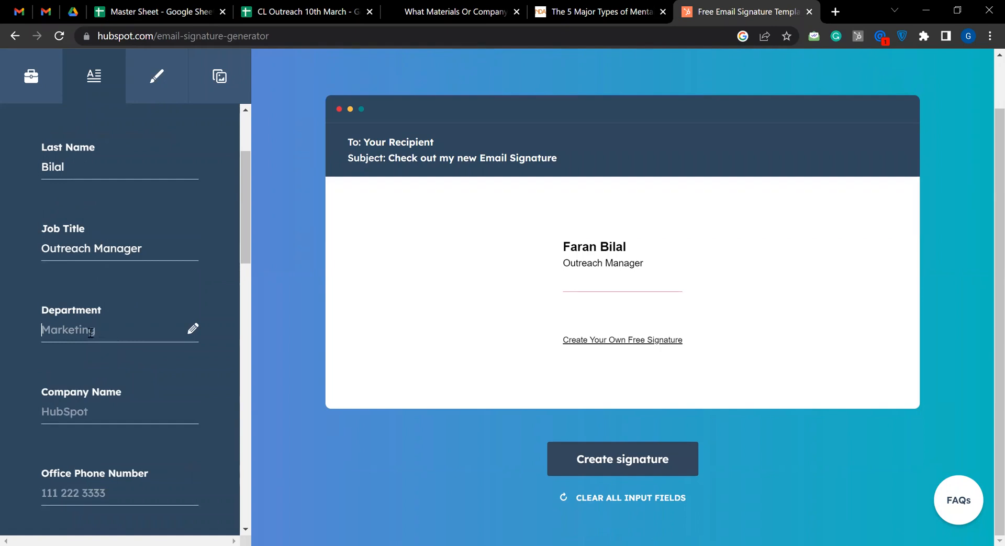
Set the signature's department to "Sales & Marketing"
type("sale")
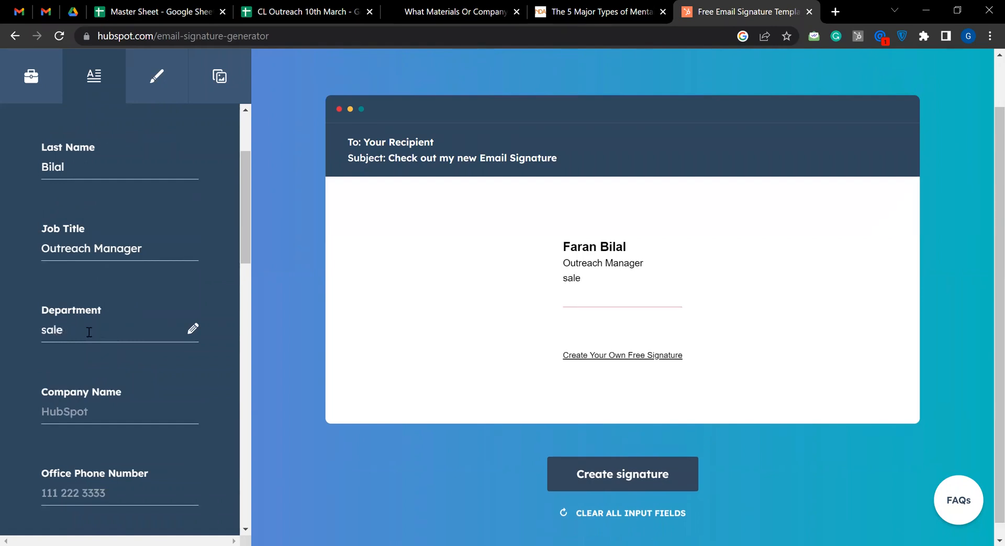
key("BackSpace")
key("BackSpace")
key("BackSpace")
key("BackSpace")
type("Sa")
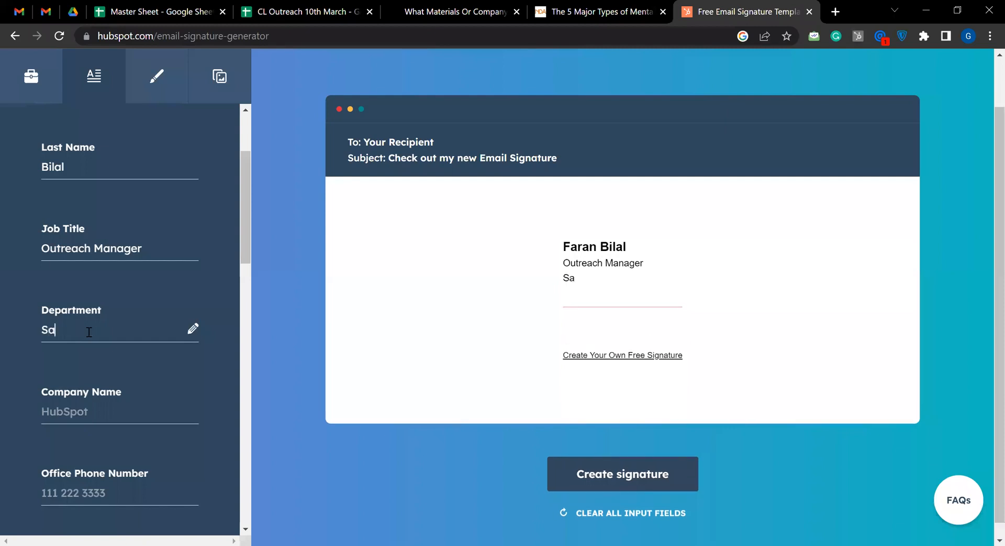
type("les & Marketing")
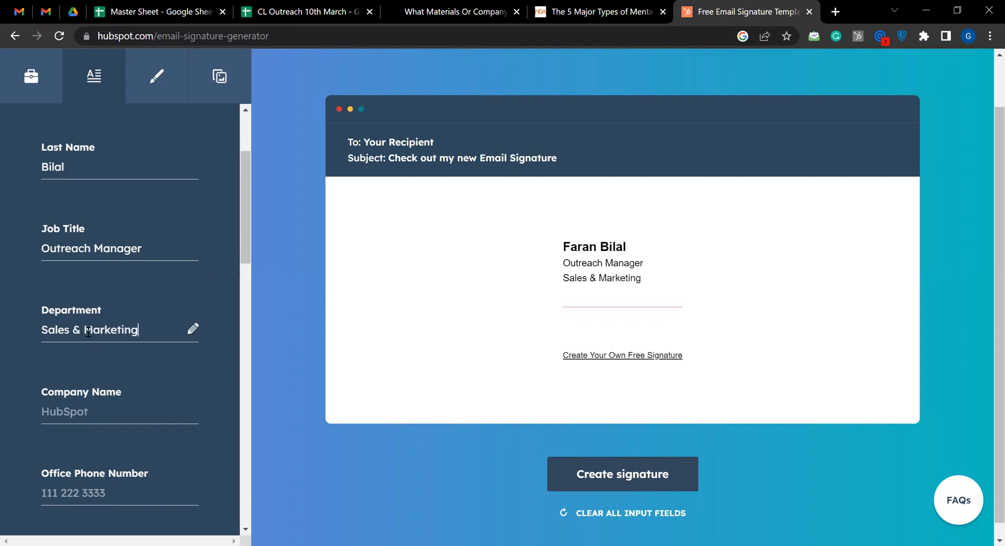
Set the signature's company name to "Get Guest Posts"
left_click(70, 398)
type("Get Guests")
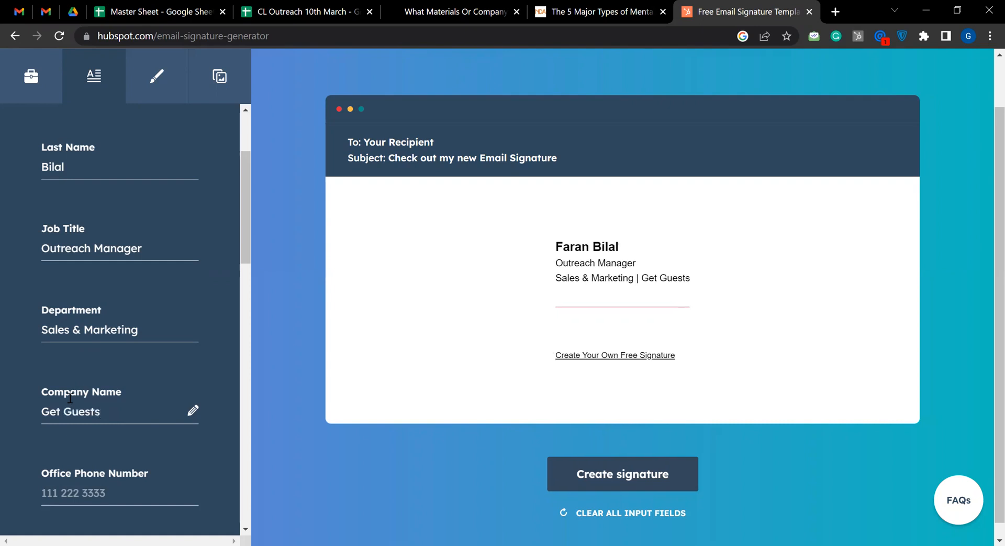
key("BackSpace")
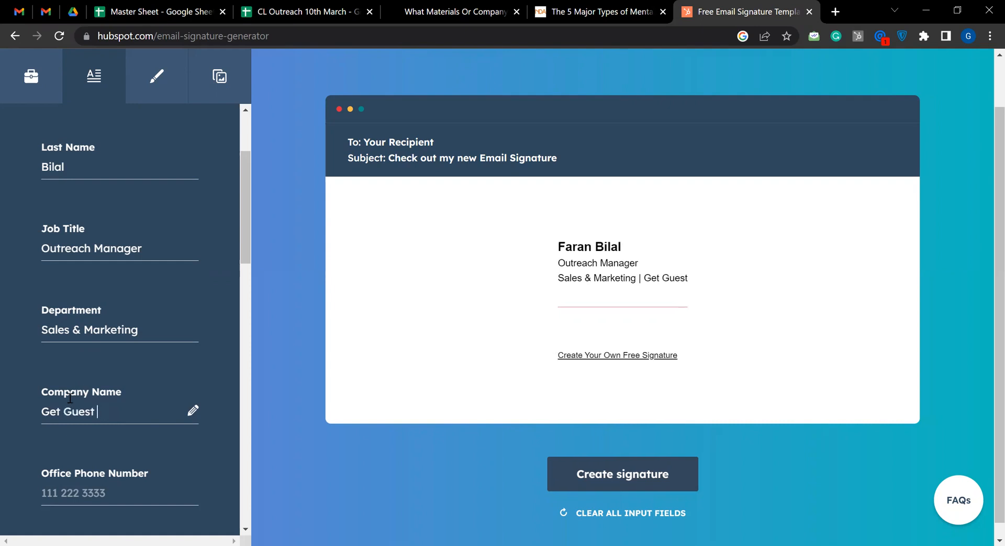
type("Posts")
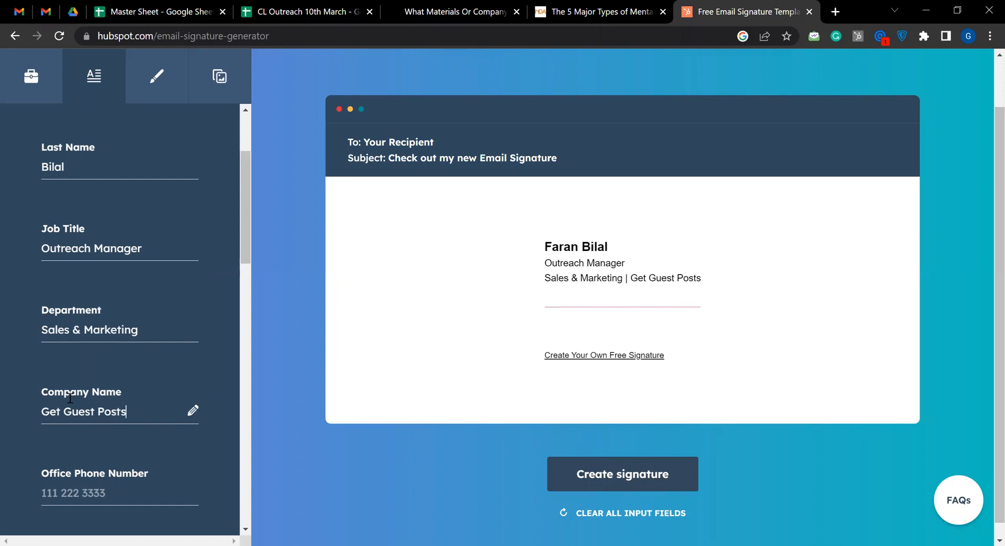
Generate the email signature from the entered details
left_click(479, 318)
scroll(702, 377, "down", 1)
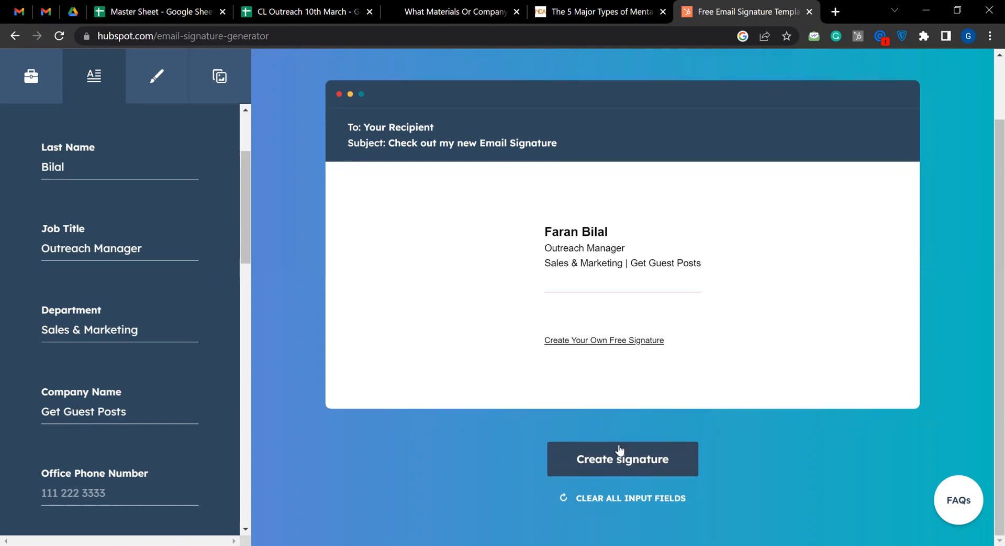
left_click(686, 451)
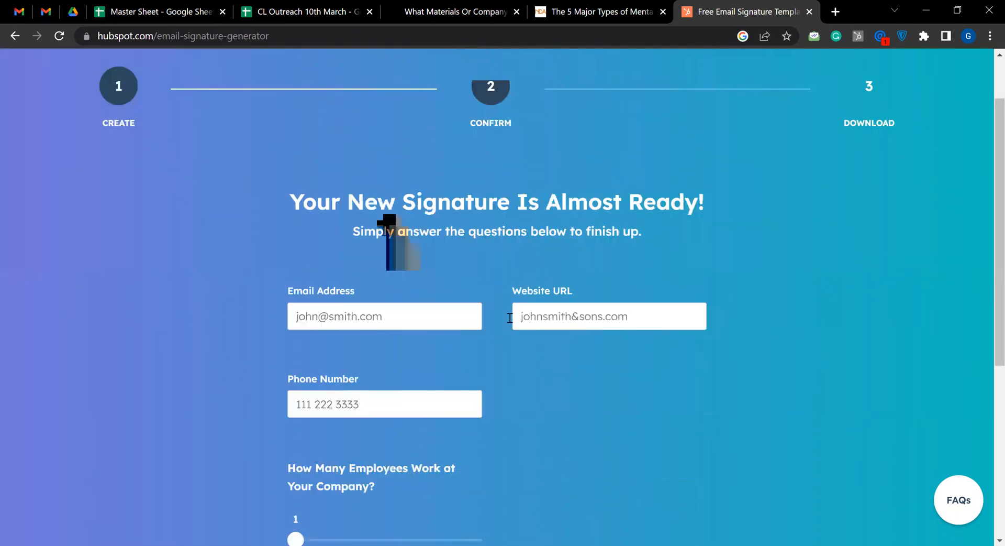
Try to submit the signature confirmation form with the email address, website and phone number left empty
scroll(397, 227, "down", 4)
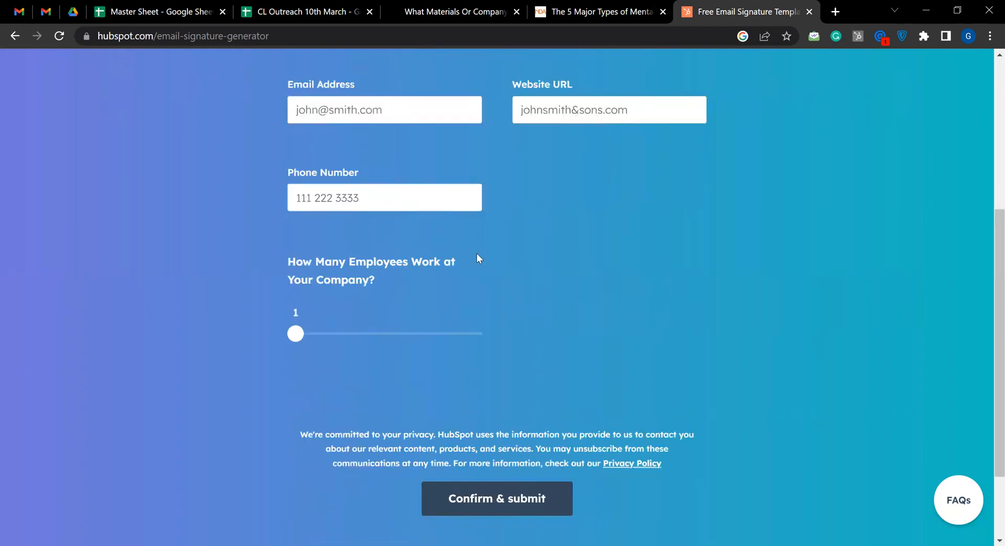
scroll(377, 208, "down", 2)
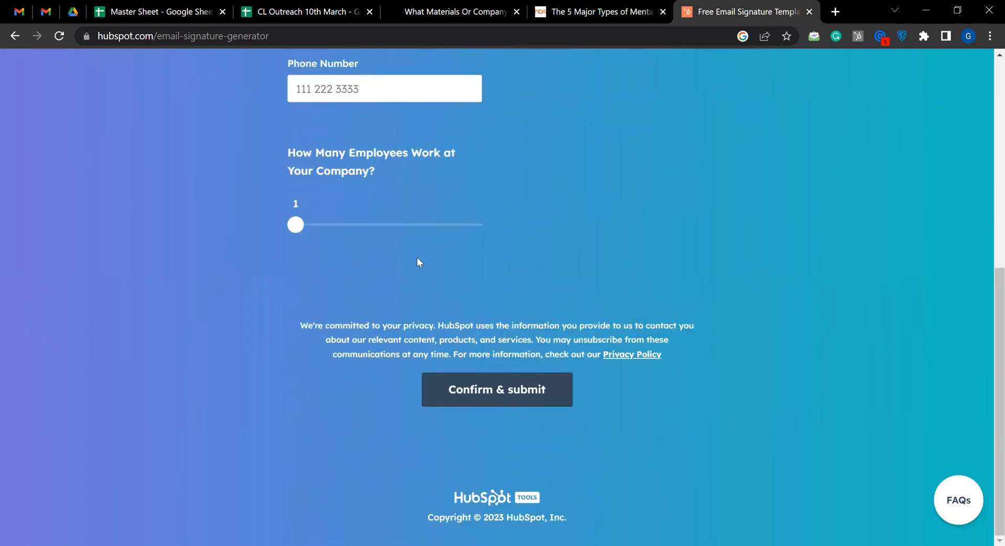
left_click(502, 392)
scroll(534, 233, "up", 7)
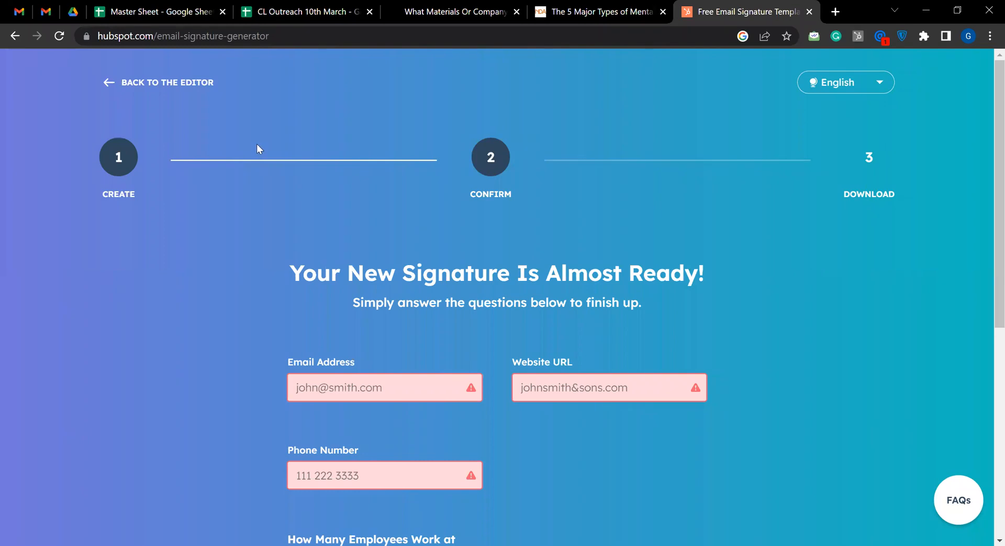
Switch to Gmail and discard the open "Looking For Guest Post On {{Website}}" draft
left_click(19, 11)
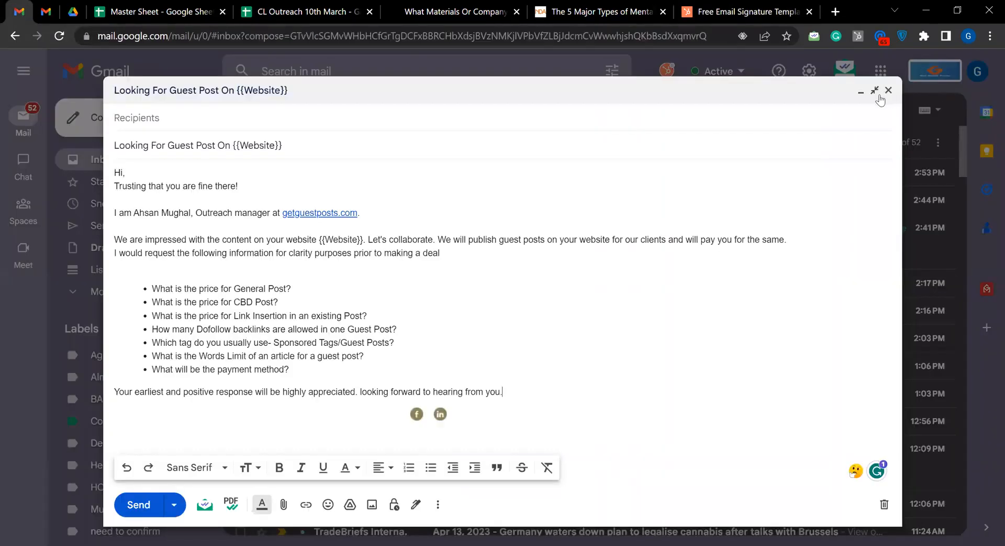
left_click(883, 503)
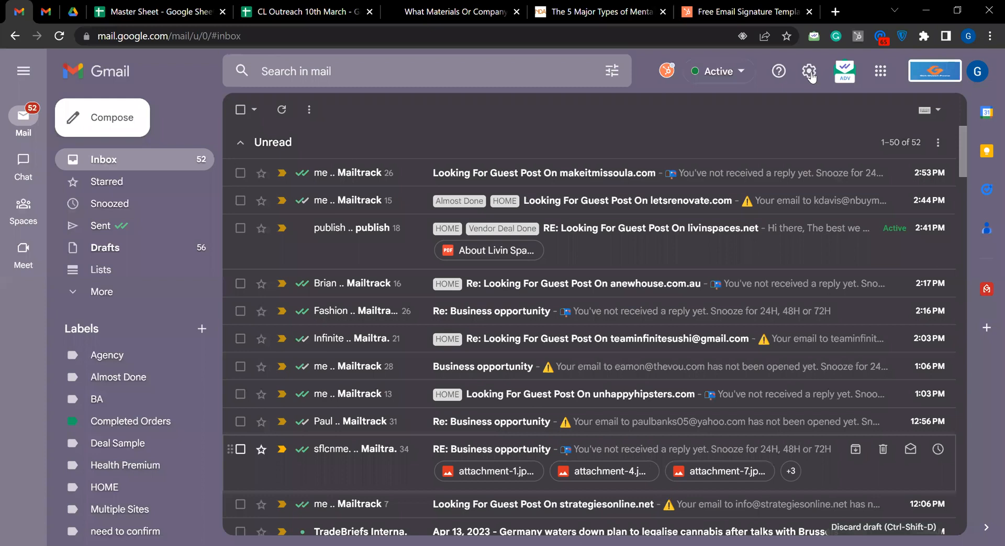
Try to open Gmail's full settings from the inbox
left_click(810, 71)
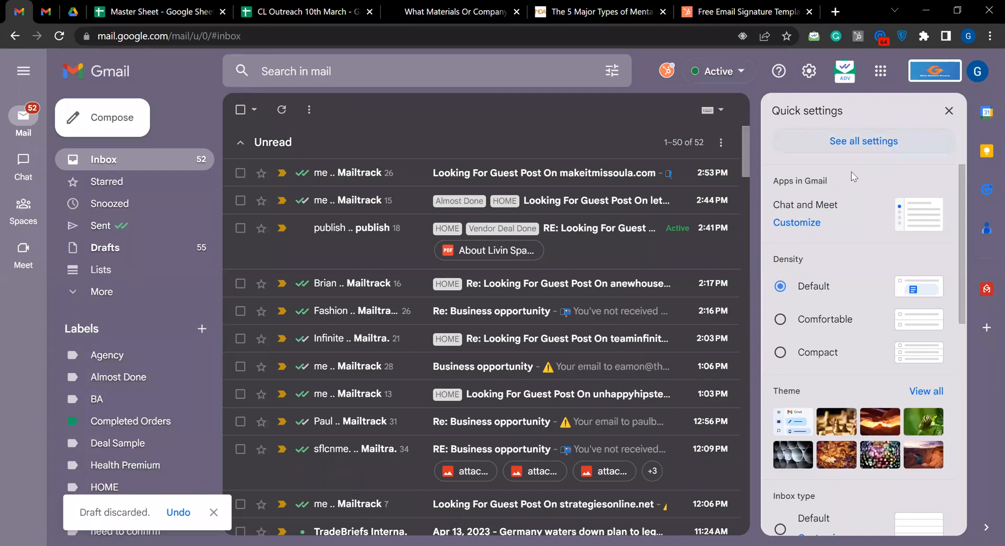
left_click(876, 151)
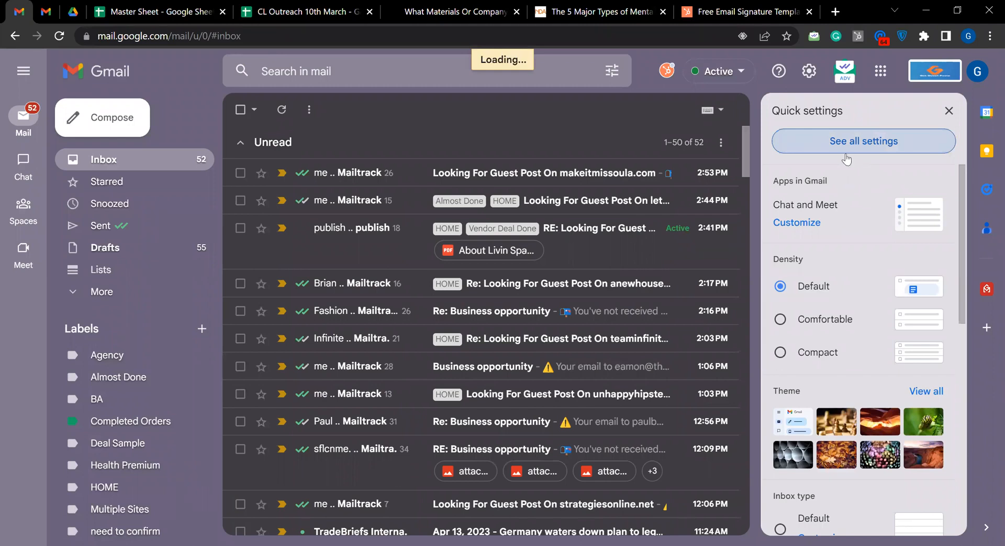
left_click(866, 141)
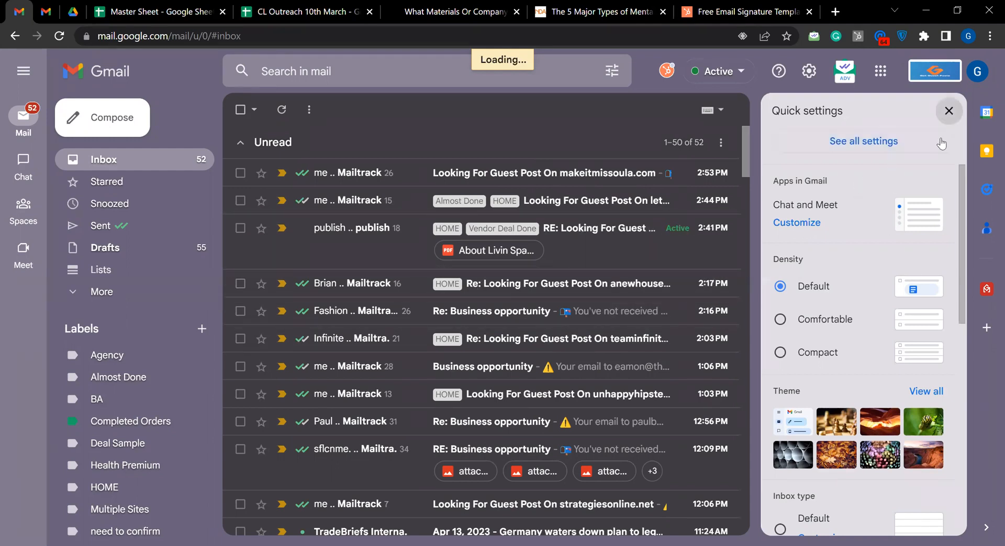
left_click(949, 111)
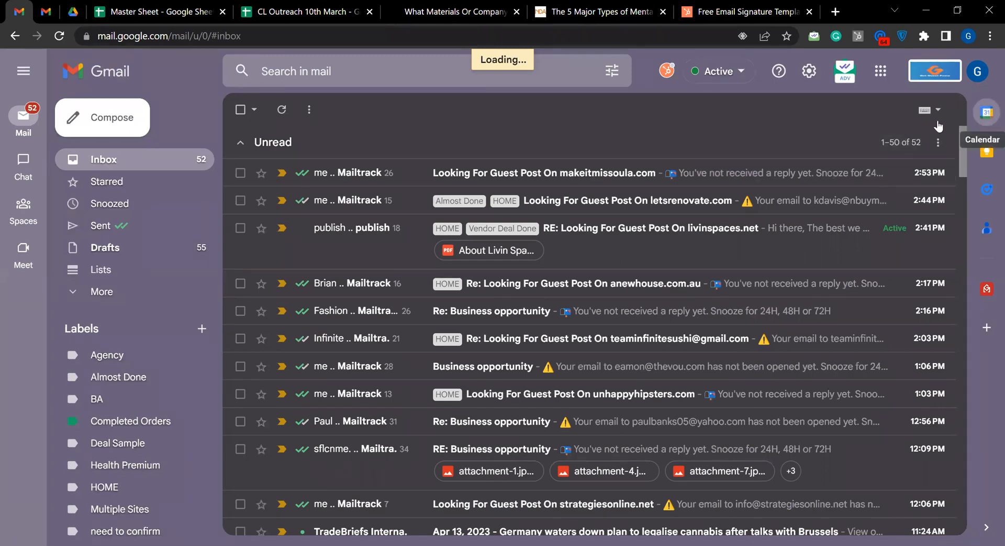
left_click(809, 71)
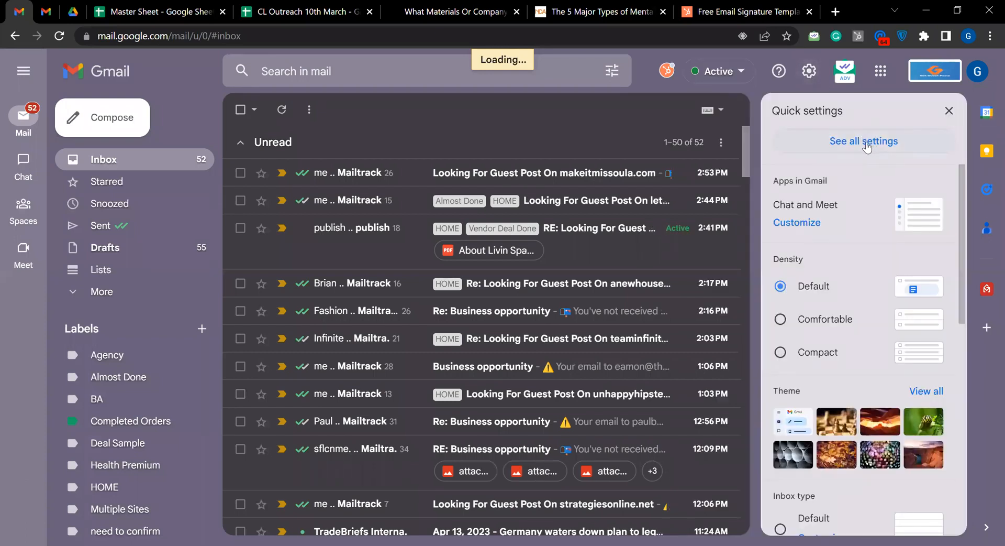
left_click(879, 142)
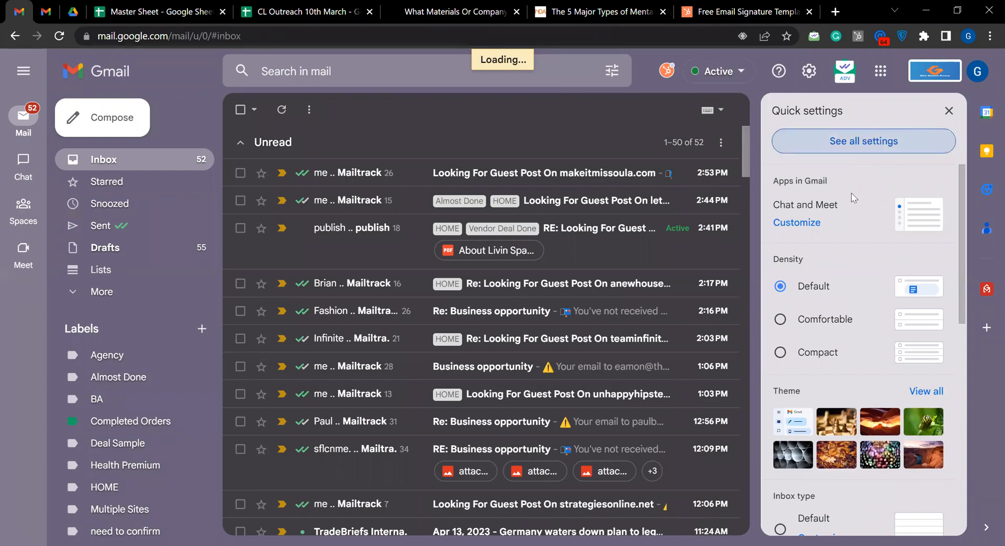
scroll(853, 197, "down", 8)
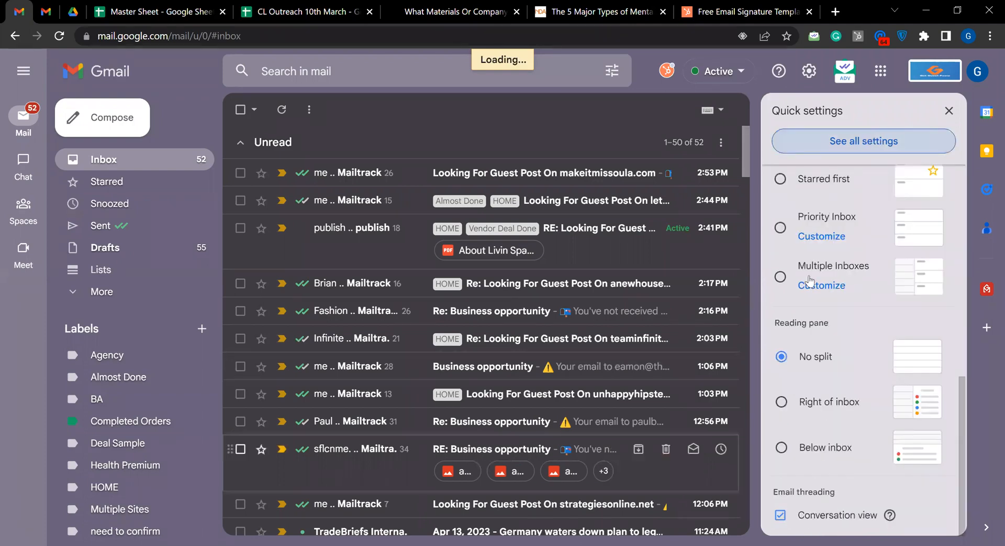
scroll(809, 279, "up", 5)
Reload Gmail and open its full General settings to view the Signature section
left_click(60, 36)
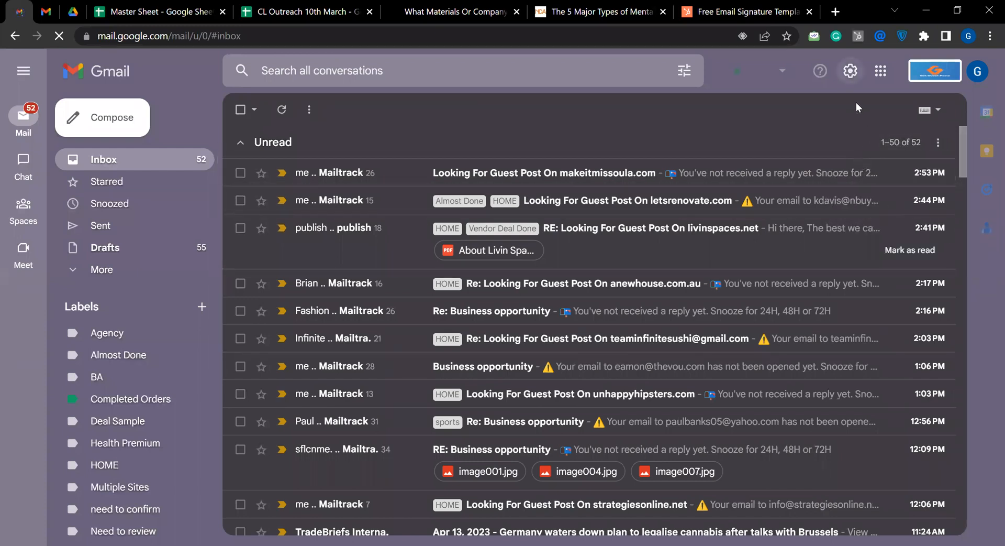
left_click(850, 73)
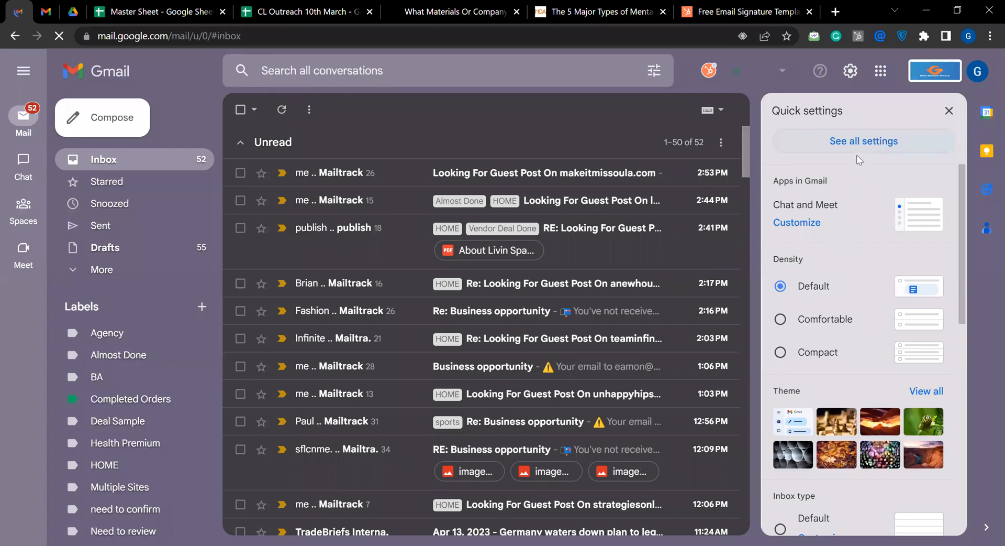
left_click(850, 151)
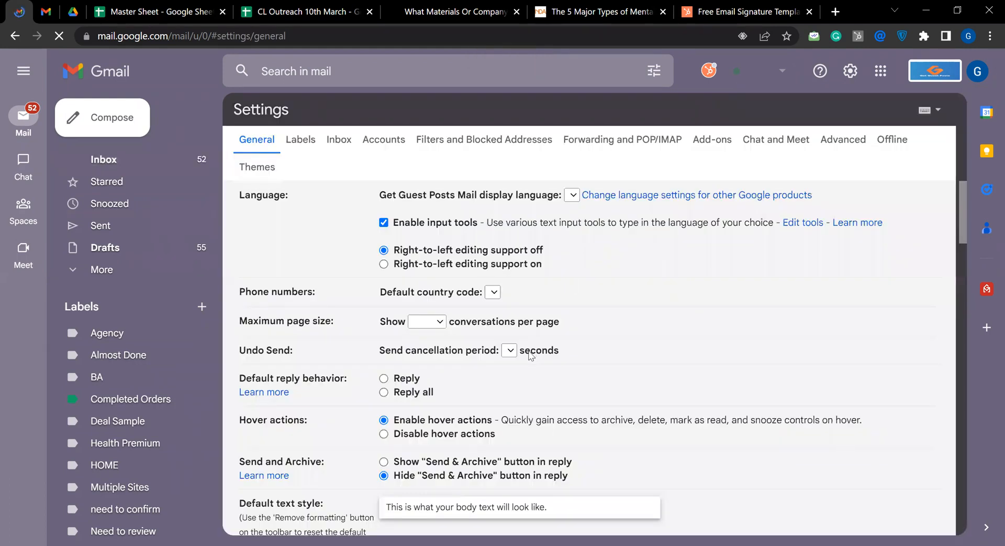
scroll(555, 314, "down", 6)
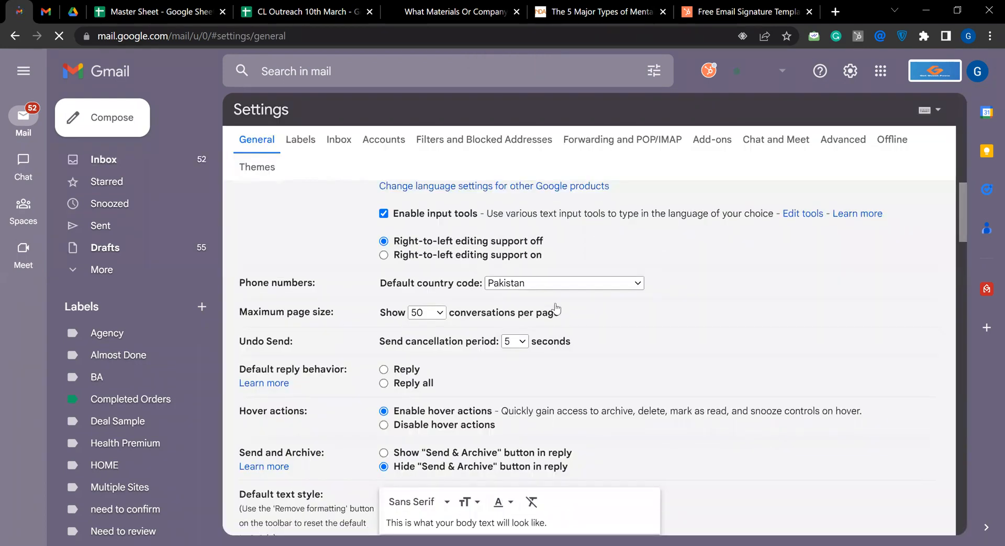
scroll(575, 291, "down", 10)
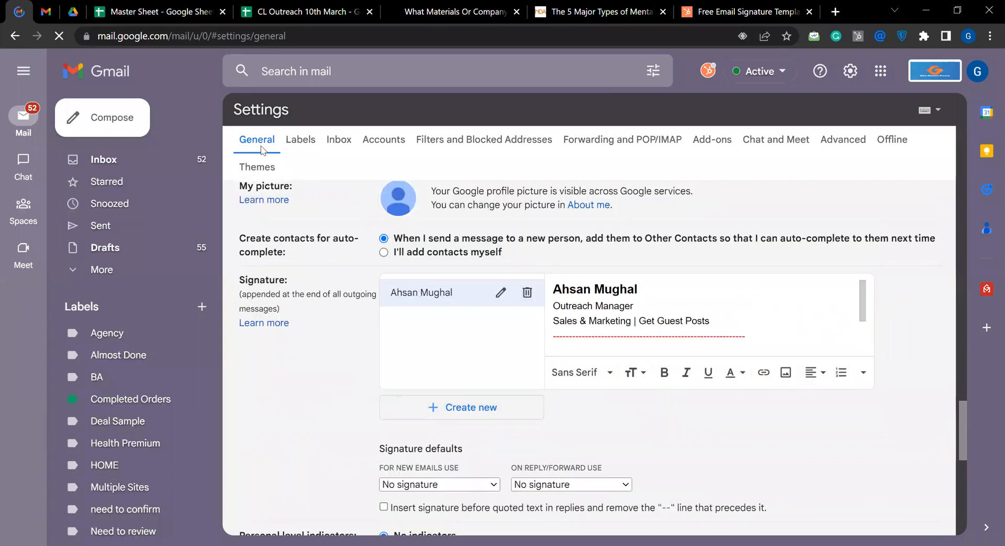
scroll(320, 219, "up", 10)
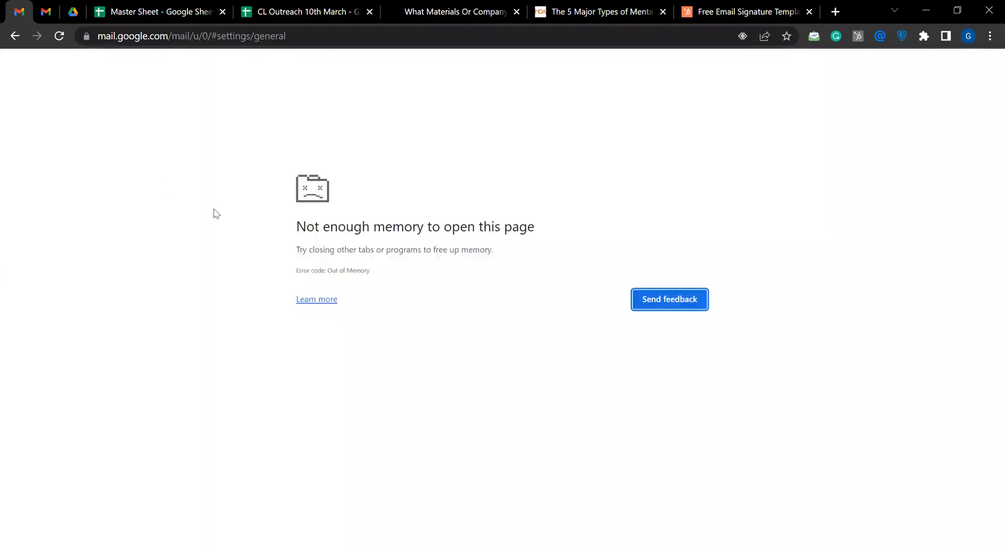
Reload the settings page and place the cursor in the saved signature's department and company line
key("F5")
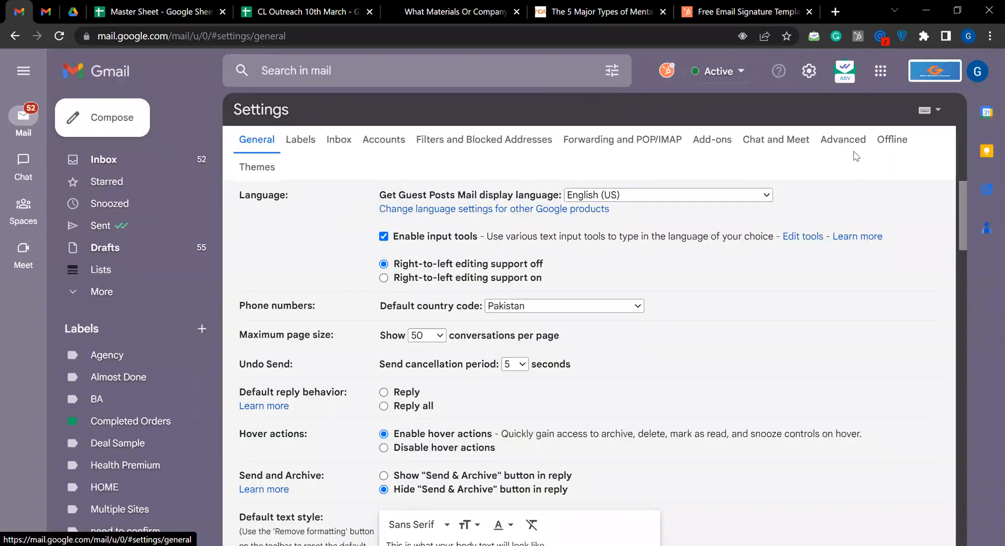
scroll(832, 83, "down", 4)
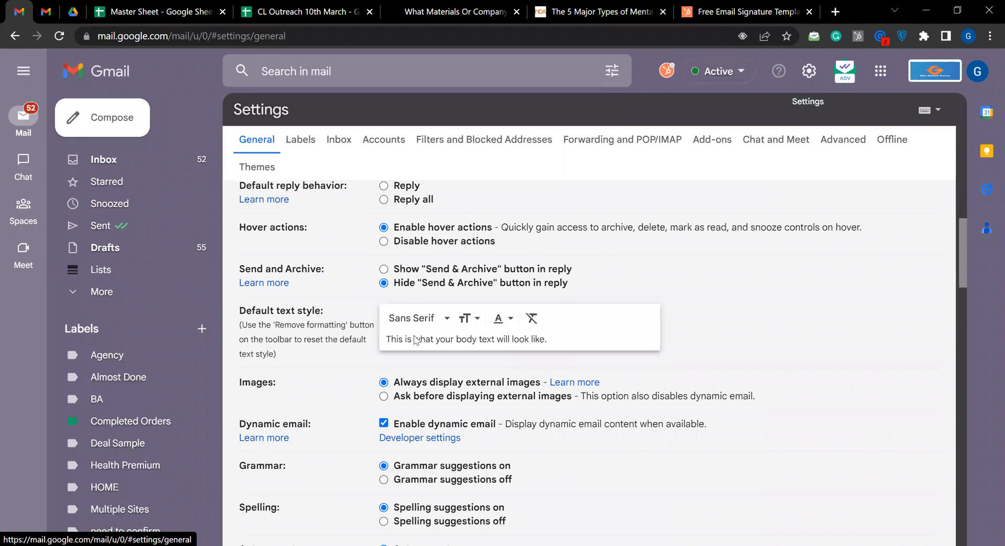
scroll(613, 345, "down", 20)
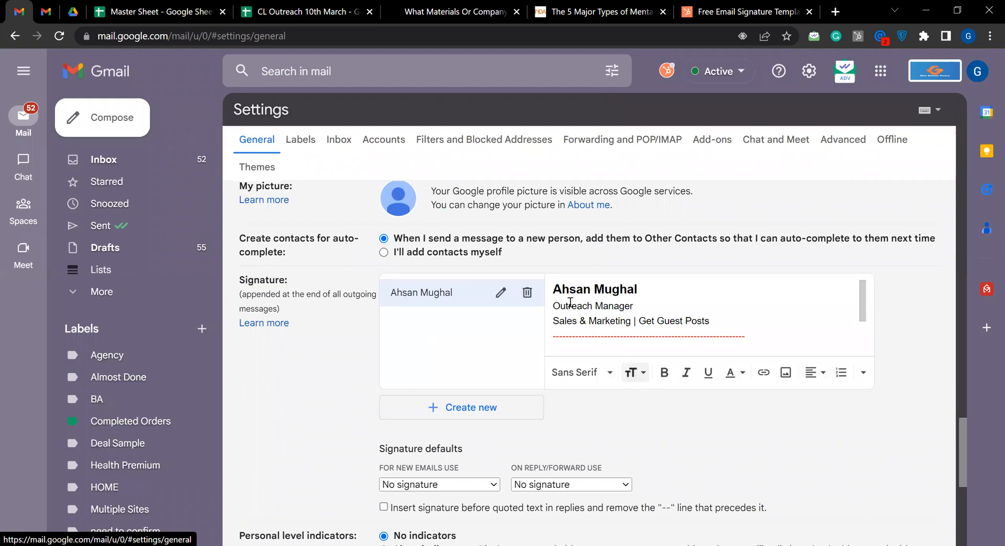
left_click(675, 321)
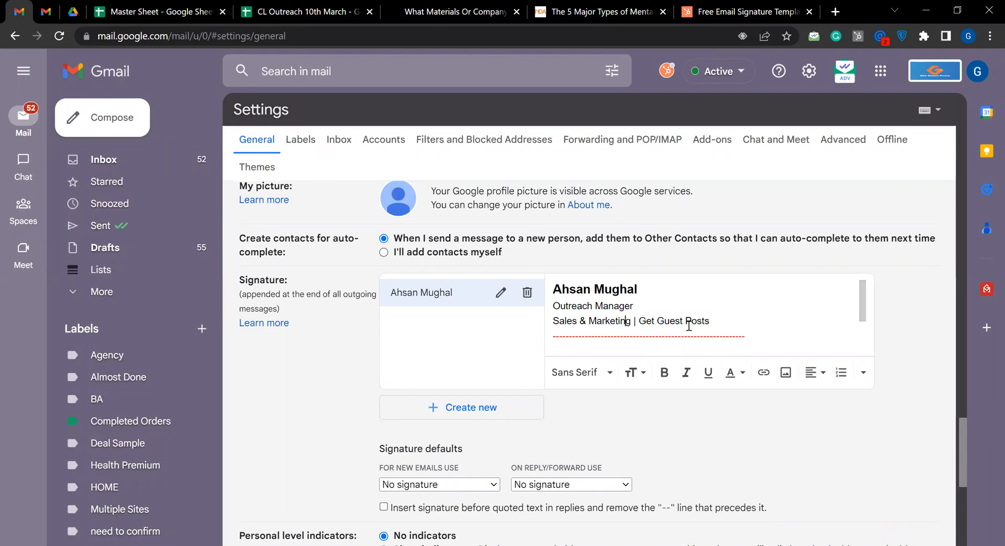
Check the HubSpot confirmation form again and return to Gmail to look through the General settings around the signature
left_click(748, 11)
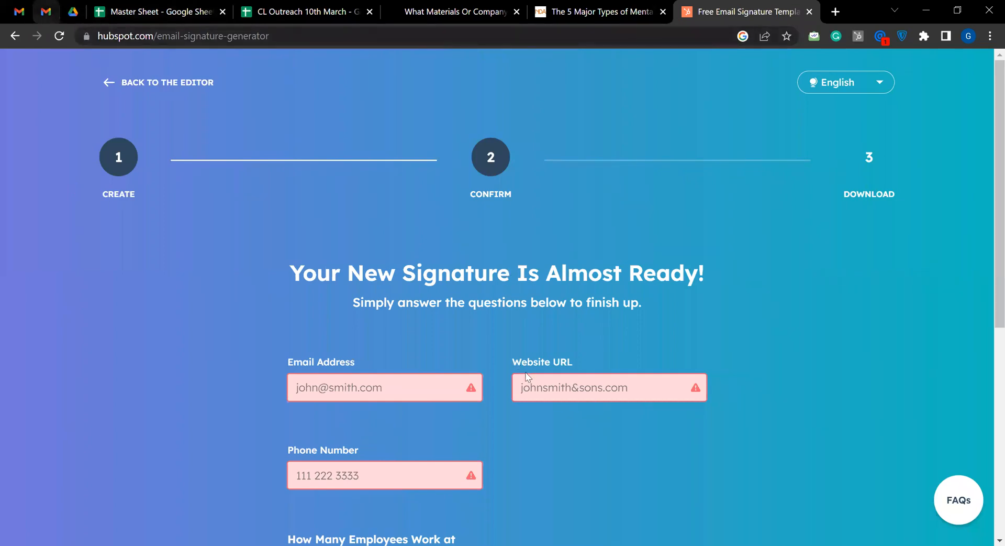
key("ctrl+1")
scroll(545, 387, "down", 8)
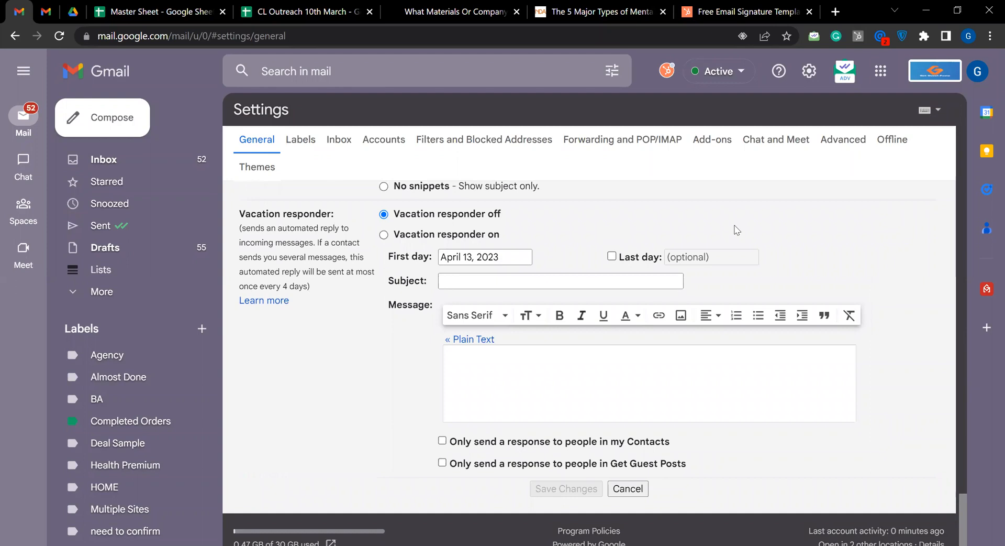
scroll(726, 240, "up", 1)
scroll(702, 257, "up", 10)
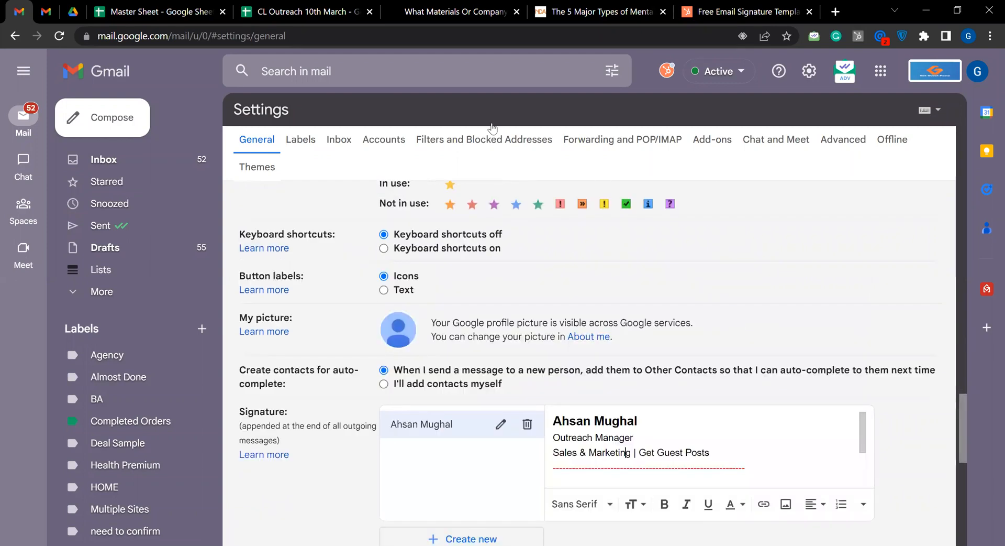
scroll(489, 129, "up", 10)
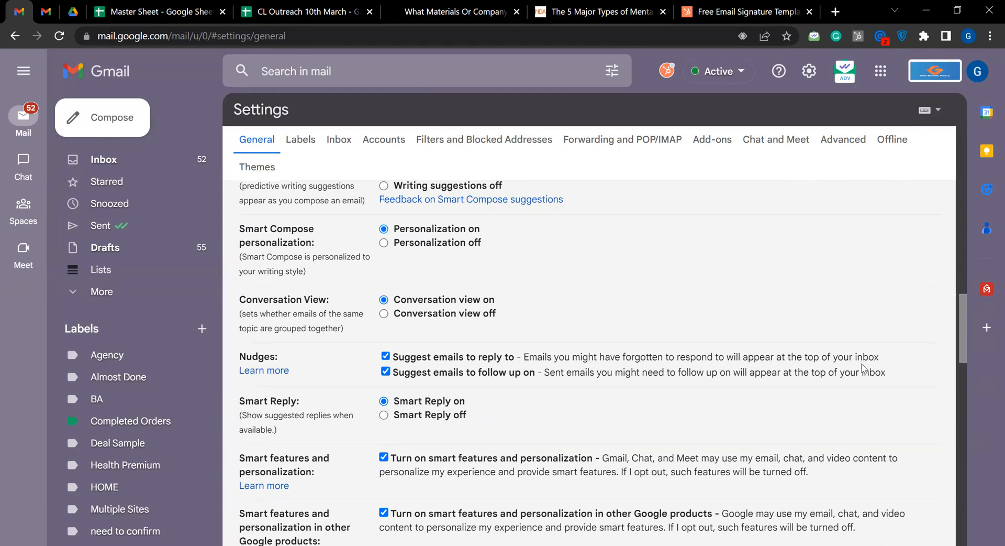
Start a new message and look through the saved email templates available to insert
key("c")
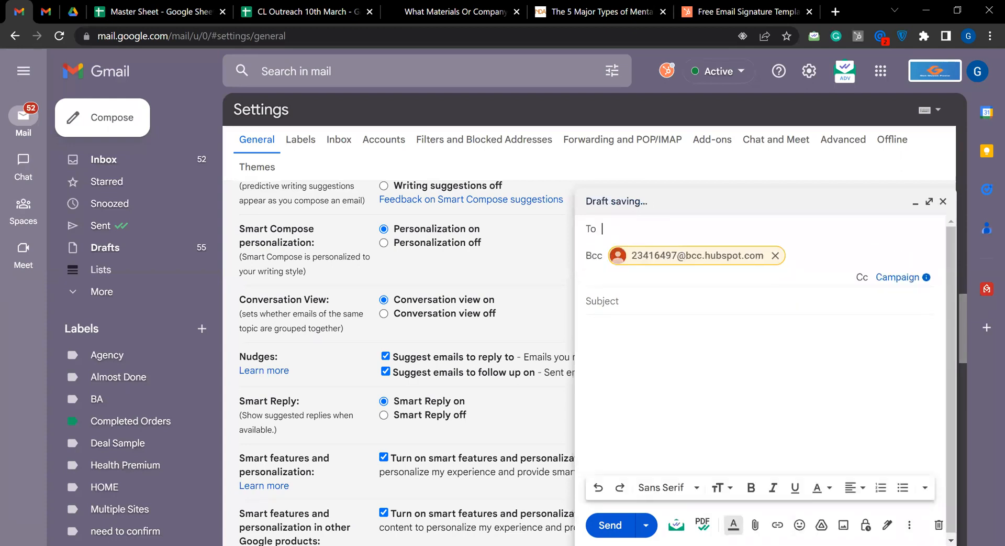
left_click(909, 525)
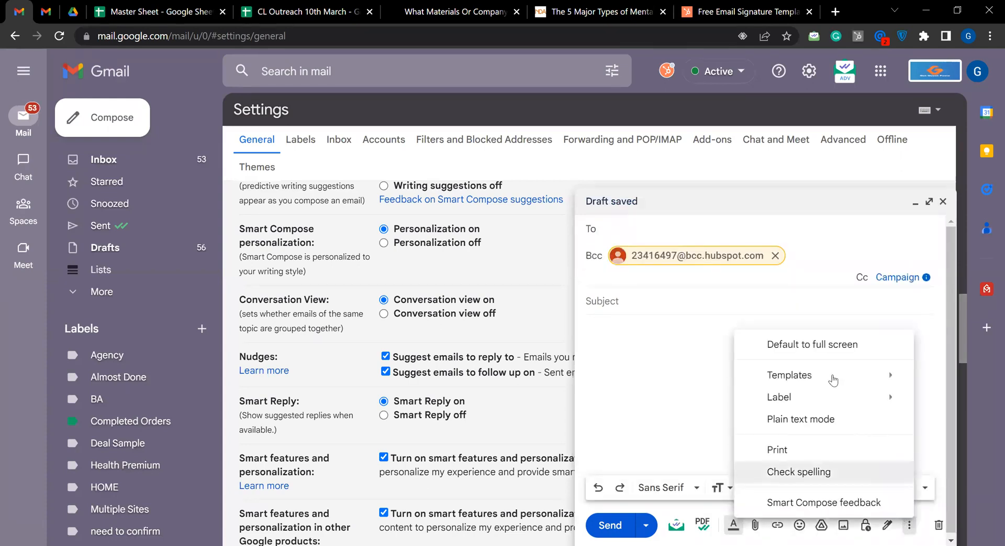
mouse_move(827, 374)
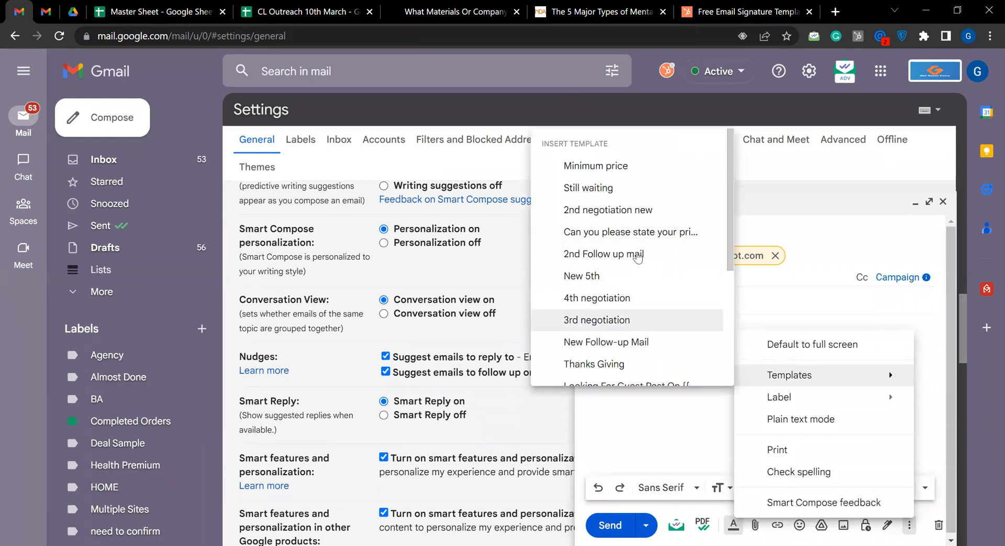
scroll(641, 250, "down", 3)
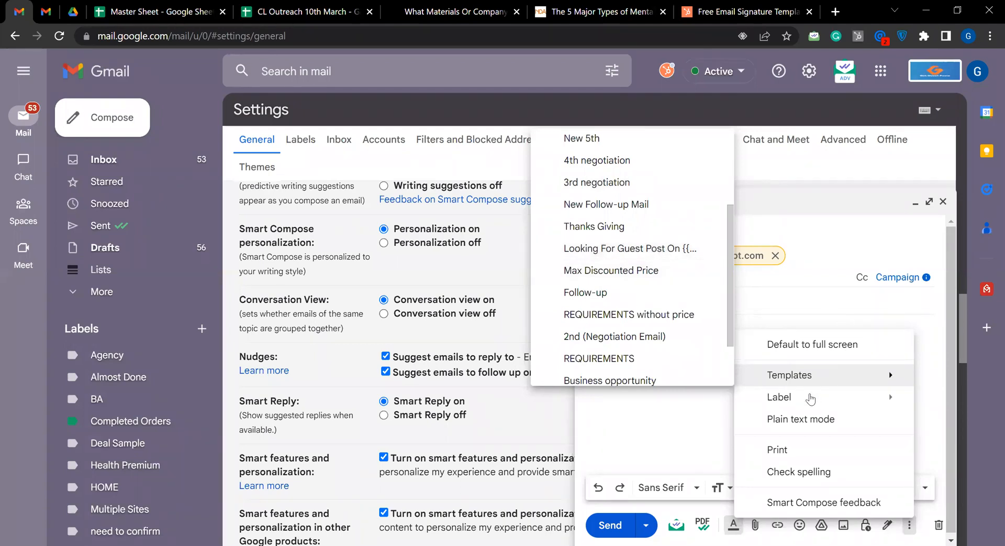
mouse_move(791, 379)
left_click(842, 105)
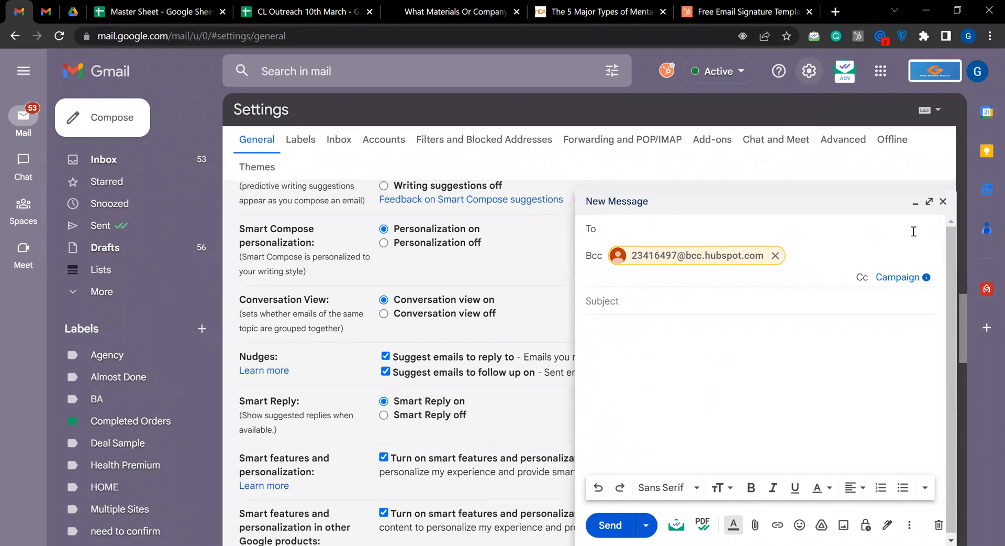
Minimize the new message and reload the Gmail settings page
left_click(805, 77)
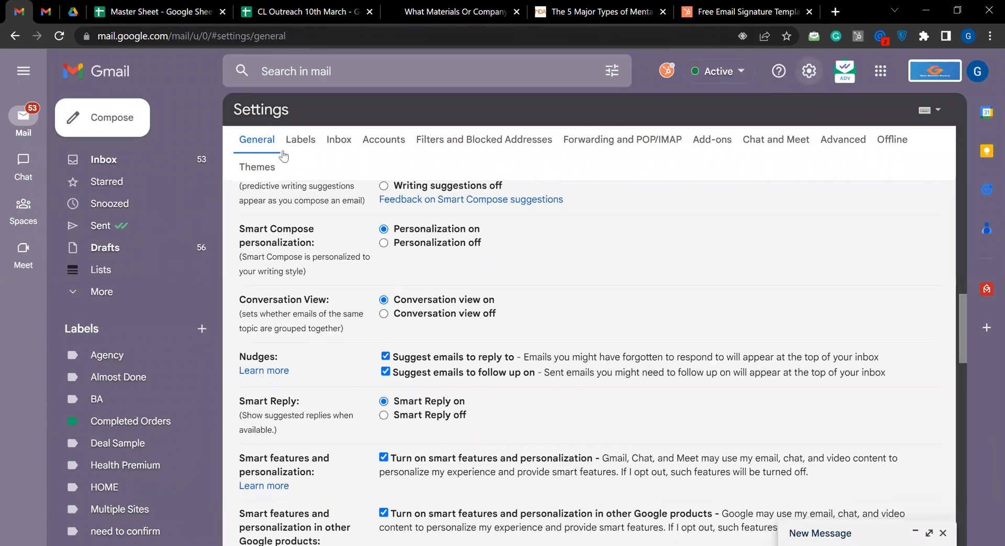
key("F5")
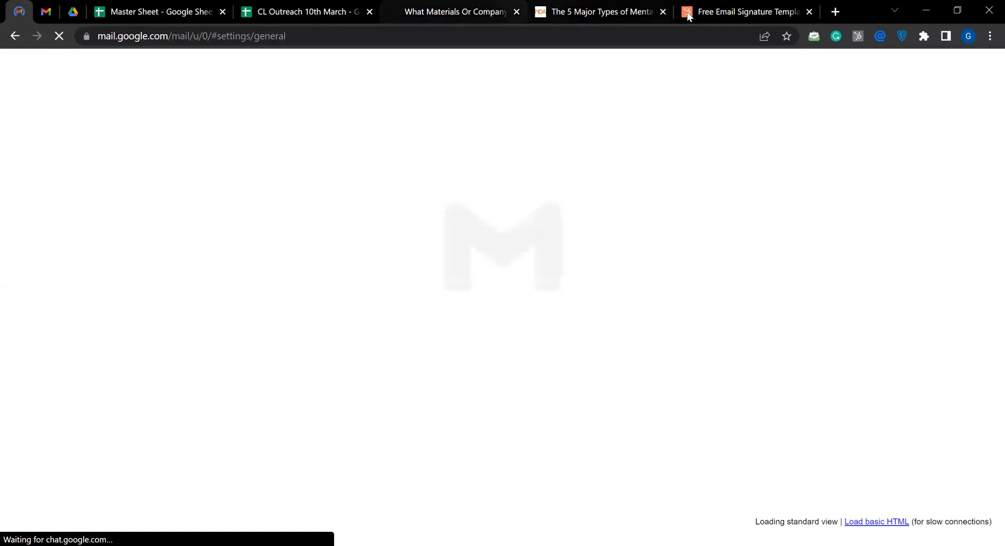
Close the "5 Major Types" article and HubSpot signature generator pages, and highlight the Templates setting in Gmail's Advanced settings
left_click(664, 11)
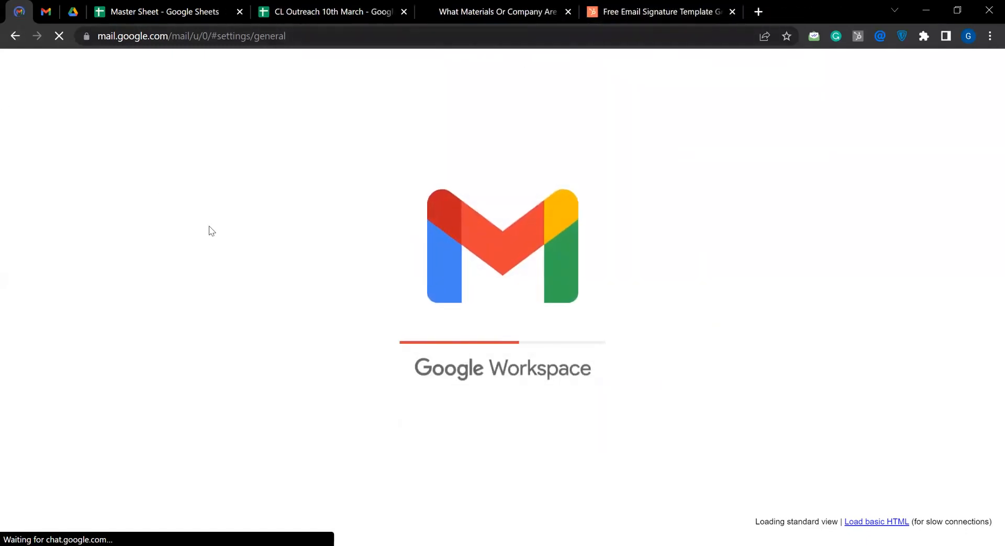
left_click(732, 11)
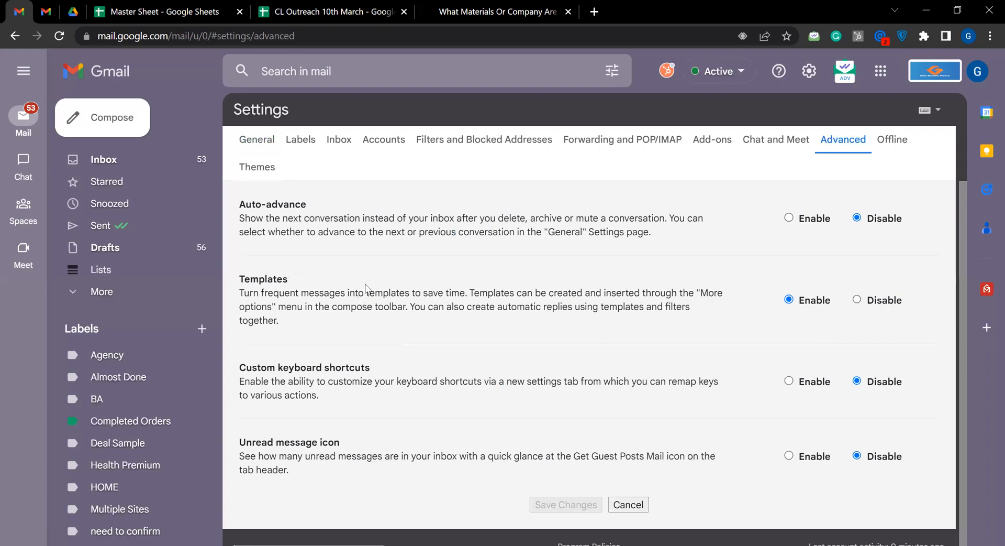
left_click_drag(239, 279, 288, 278)
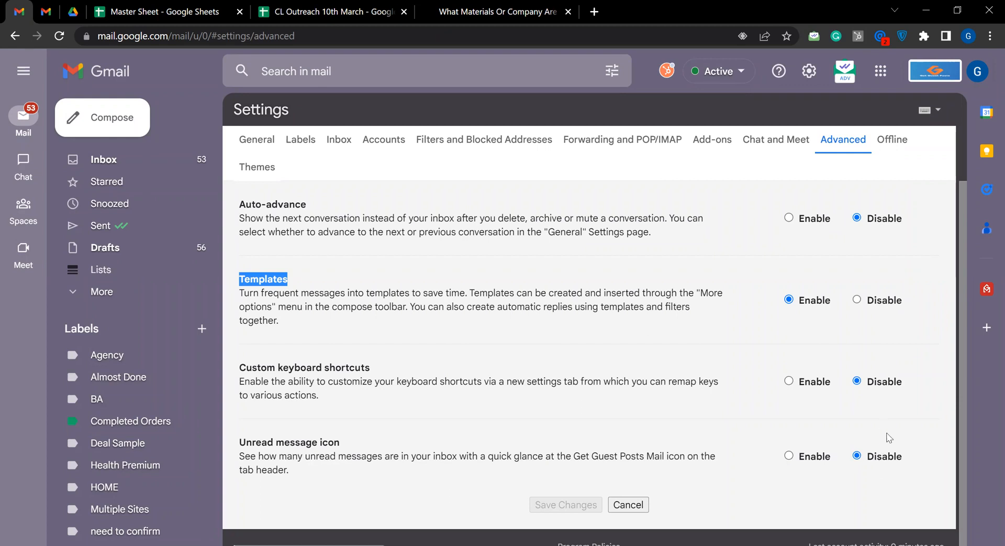
scroll(873, 411, "down", 1)
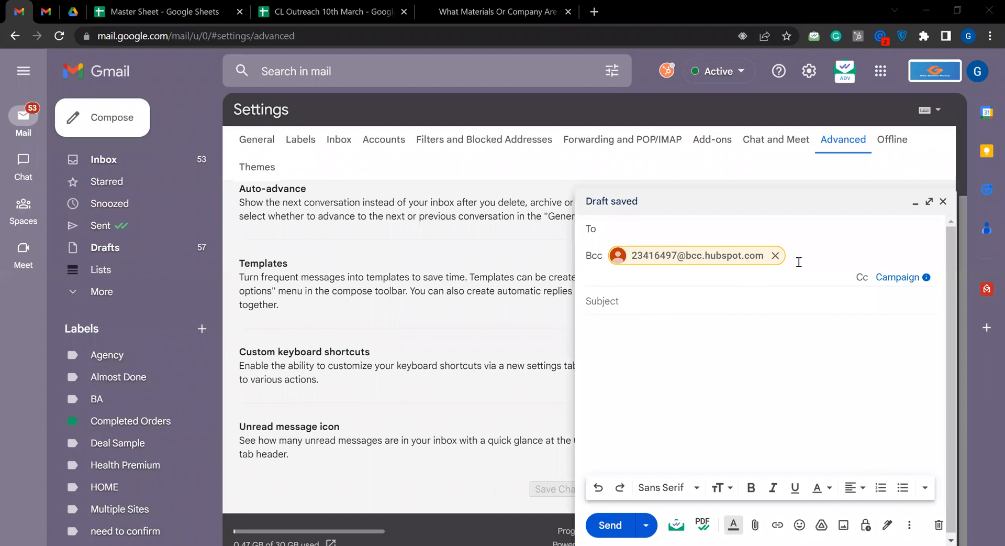
Draft a new message without the Bcc address, with the subject "sample Guest Post" and the body "abcdef"
left_click(616, 279)
key("BackSpace")
left_click(616, 278)
type("sa")
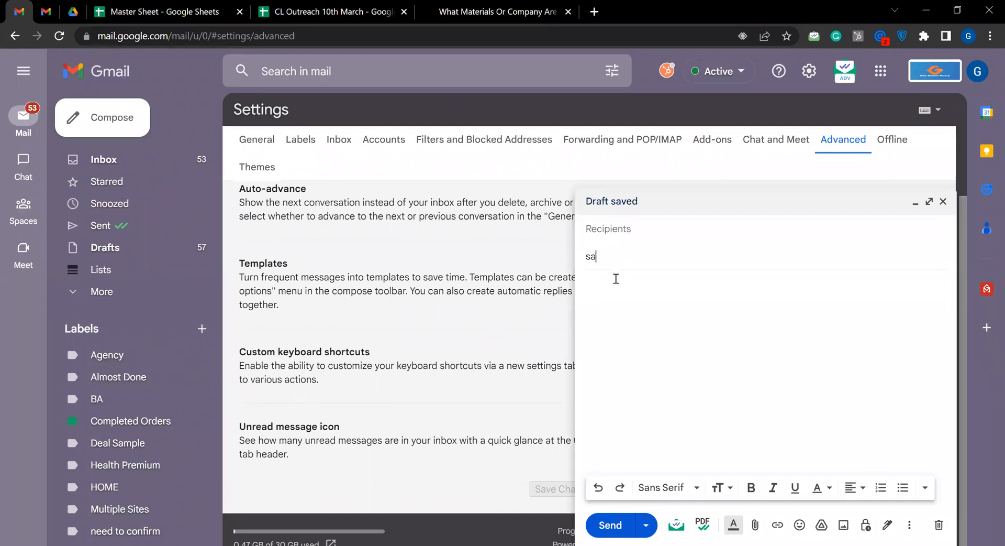
type("mple Guest Post")
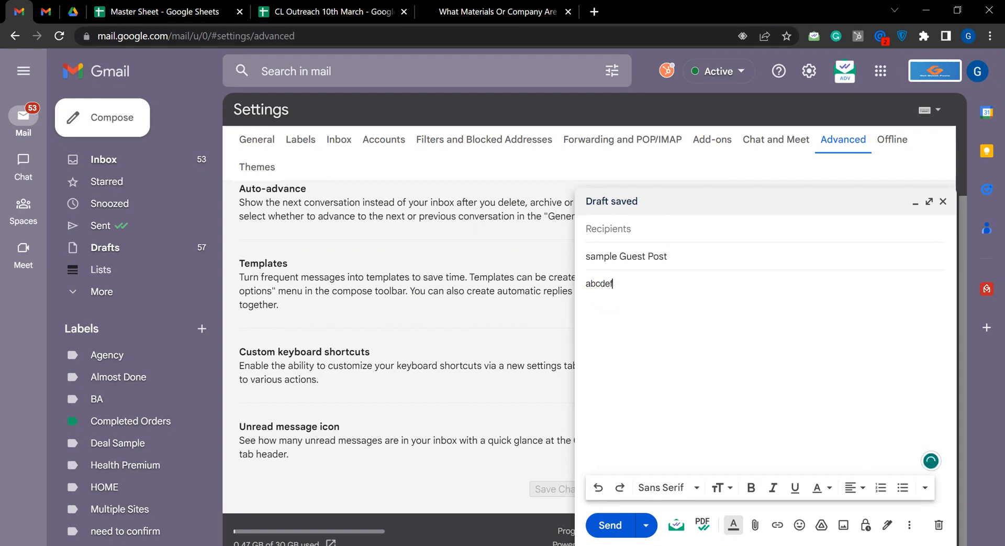
Save the draft as a new template named "sample Guest Post" and discard the draft
left_click(909, 525)
mouse_move(866, 377)
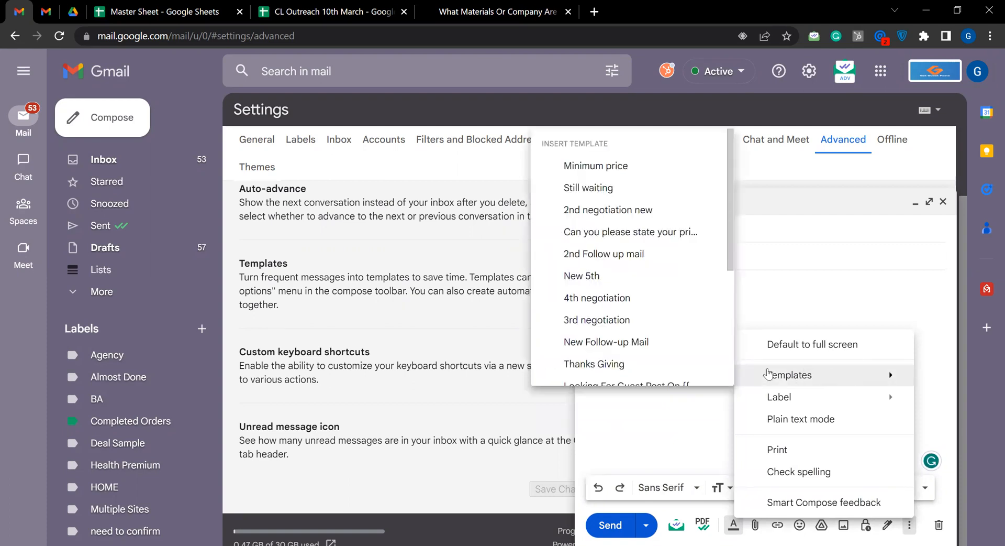
scroll(716, 344, "down", 1)
scroll(716, 344, "down", 3)
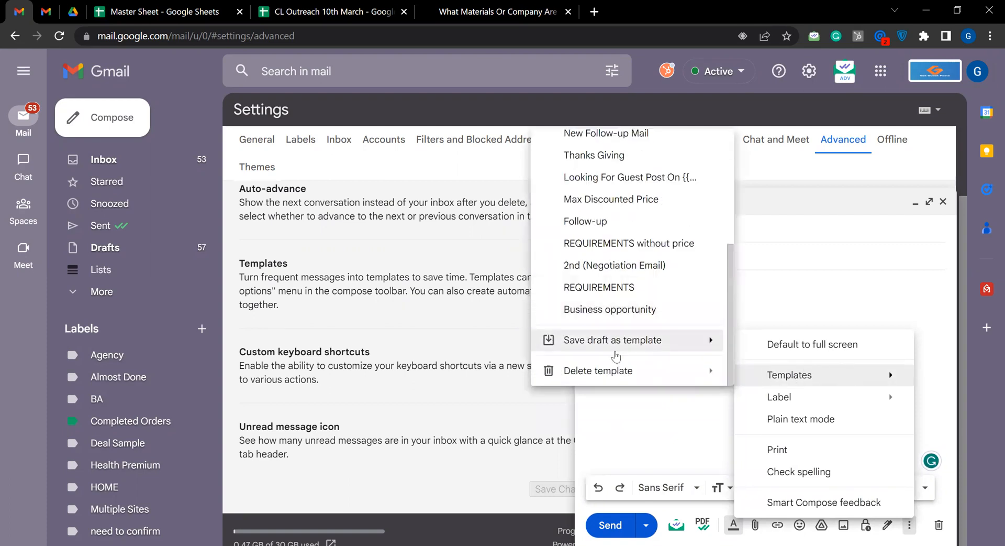
mouse_move(621, 351)
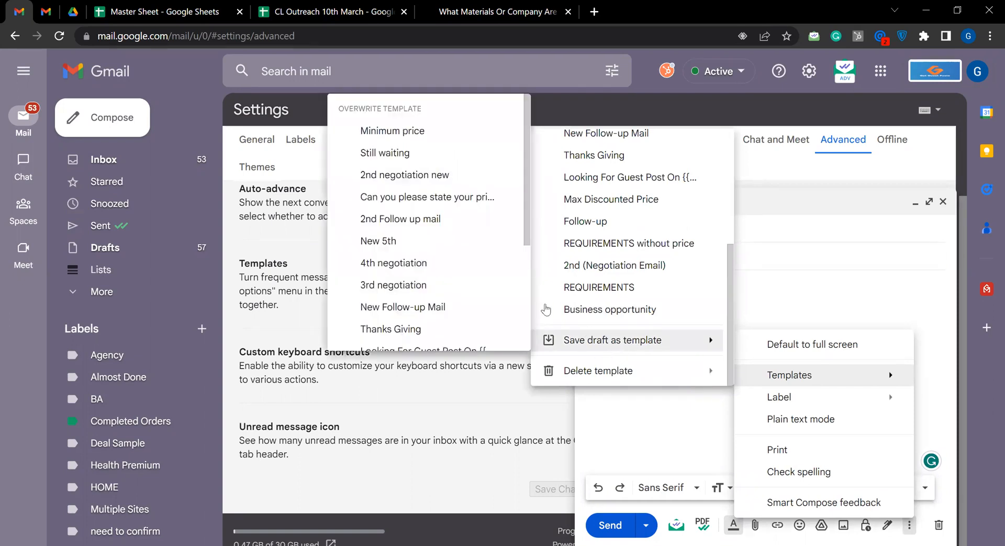
scroll(409, 262, "down", 3)
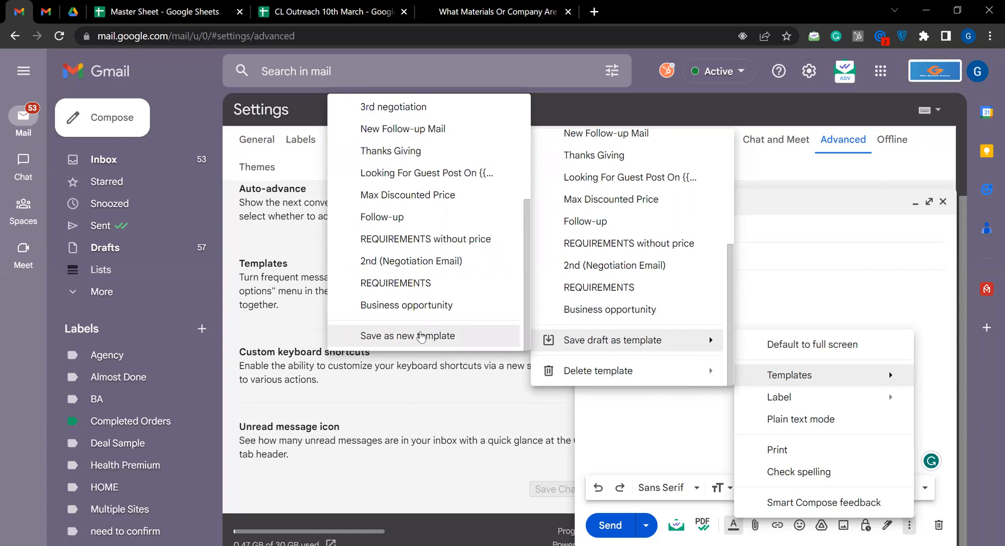
left_click(439, 335)
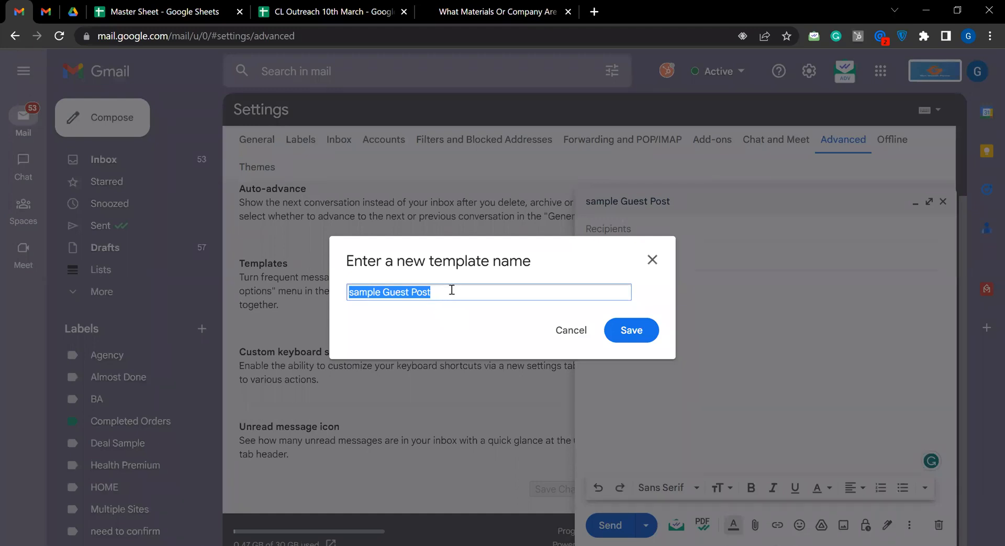
left_click(634, 335)
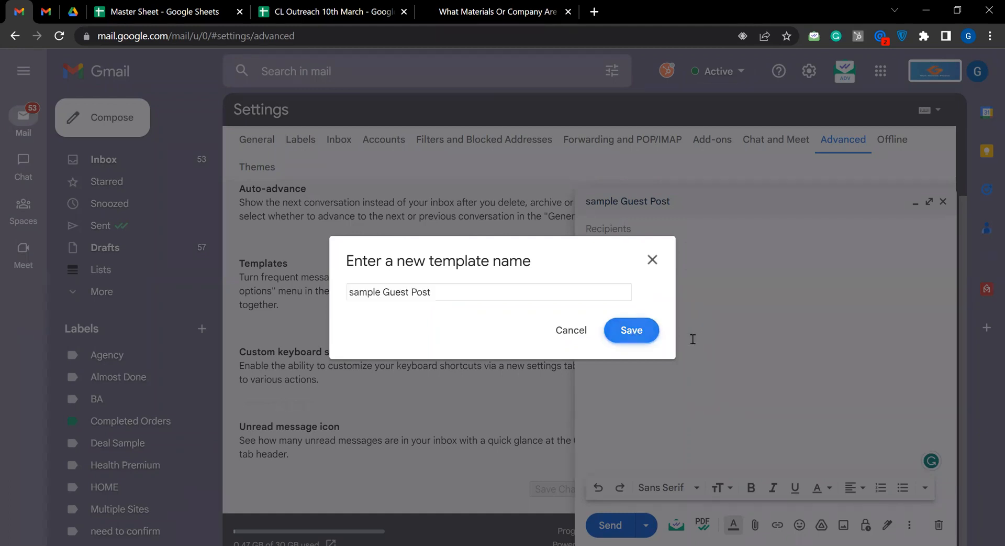
left_click(938, 524)
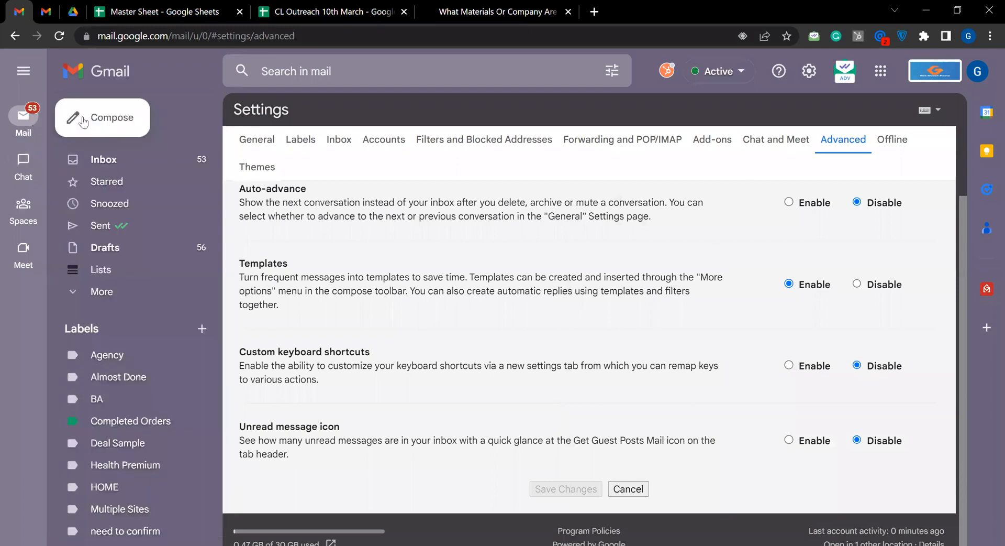
Start a new message and insert the "sample Guest Post" template into it
left_click(92, 132)
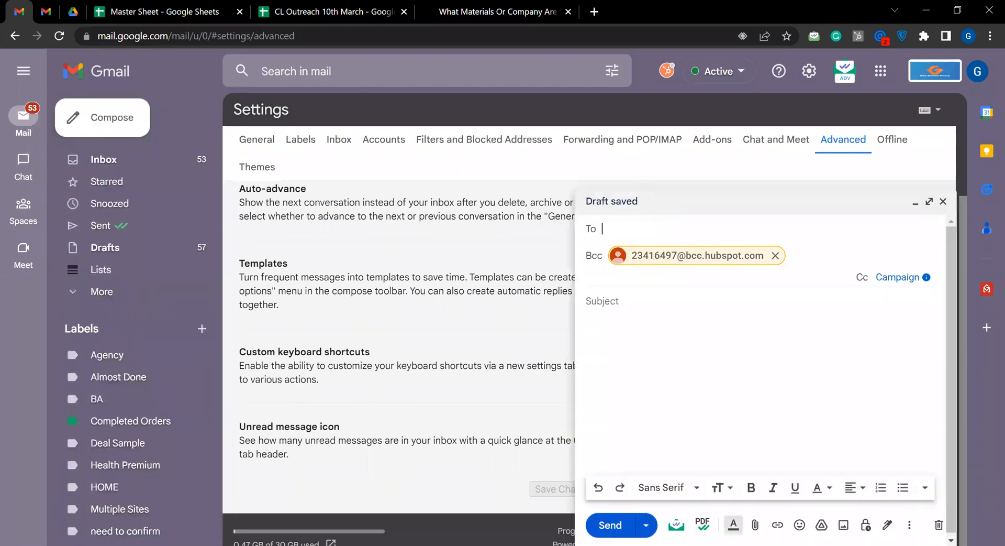
left_click(910, 524)
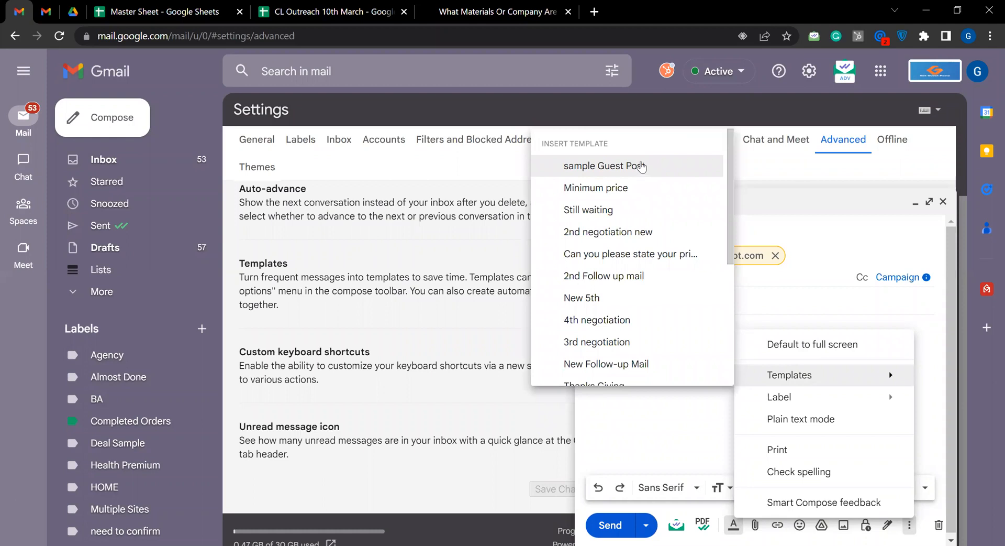
left_click(625, 170)
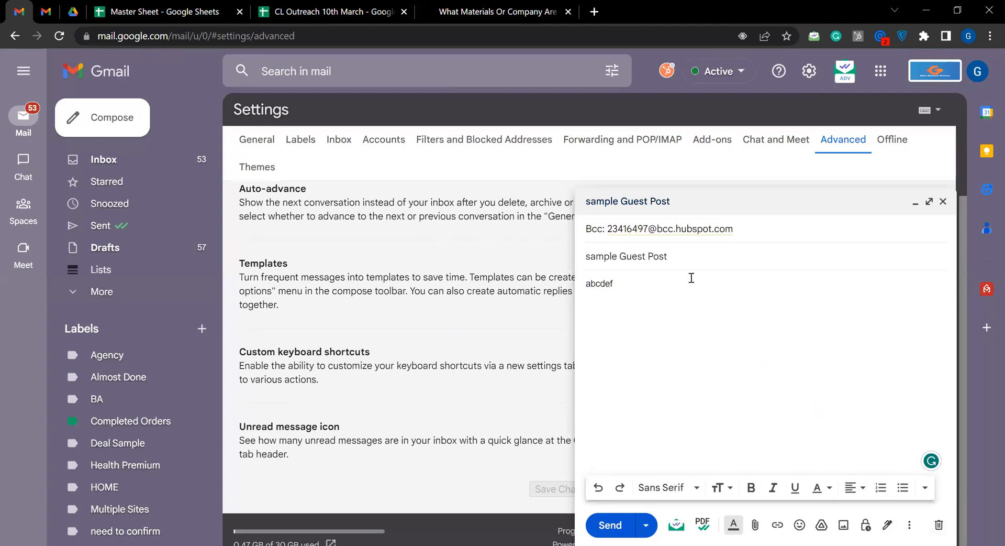
Check the recipient fields and body of the message made from the template, and discard the message
left_click(690, 228)
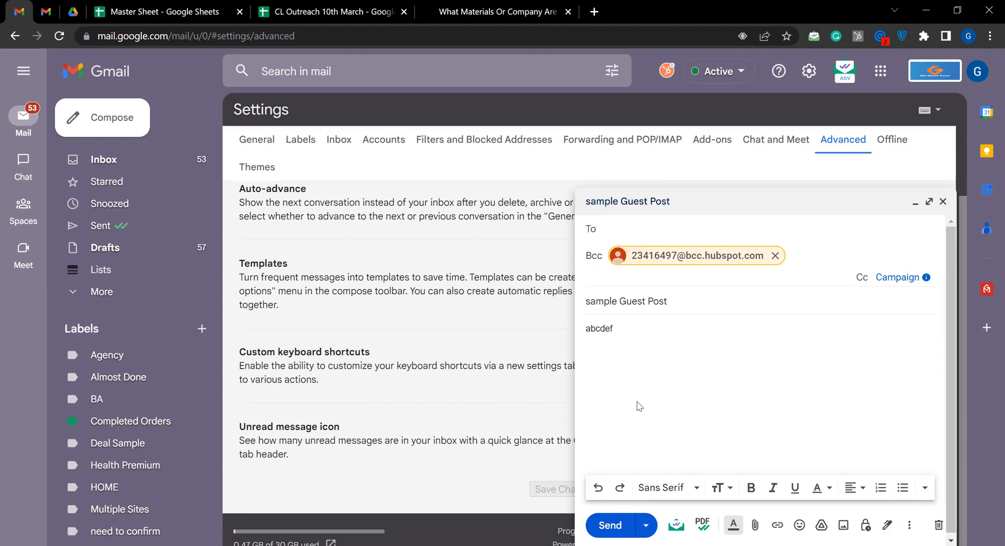
right_click(626, 329)
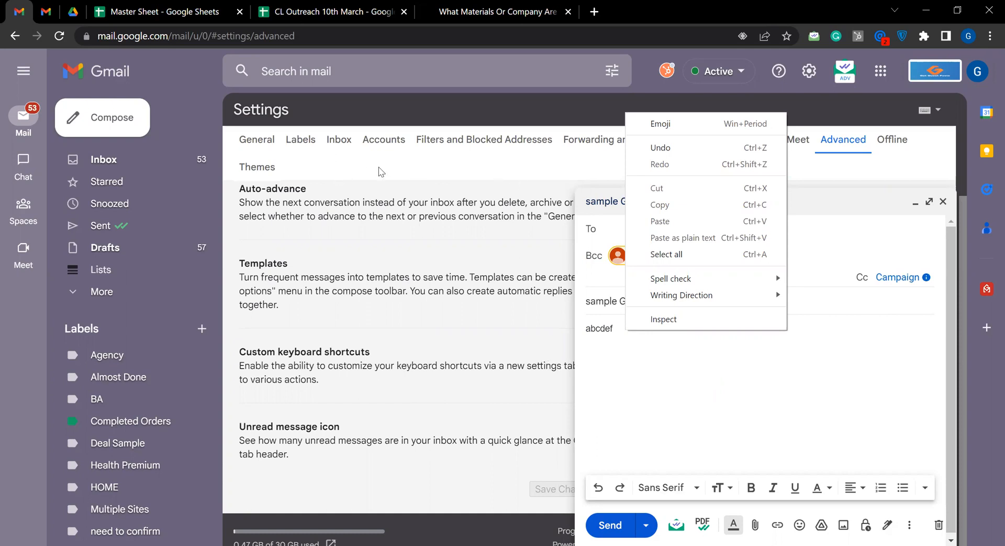
left_click(519, 191)
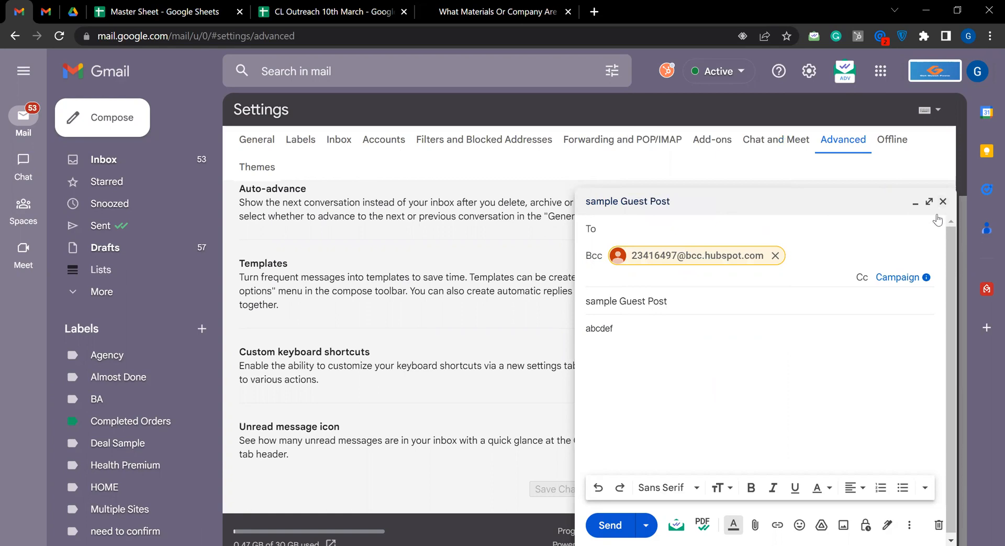
left_click(939, 525)
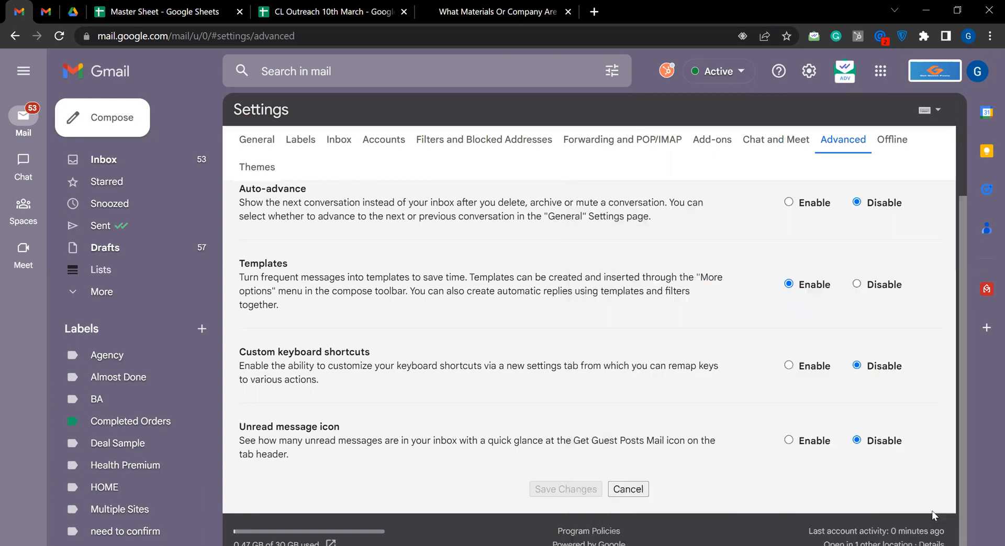